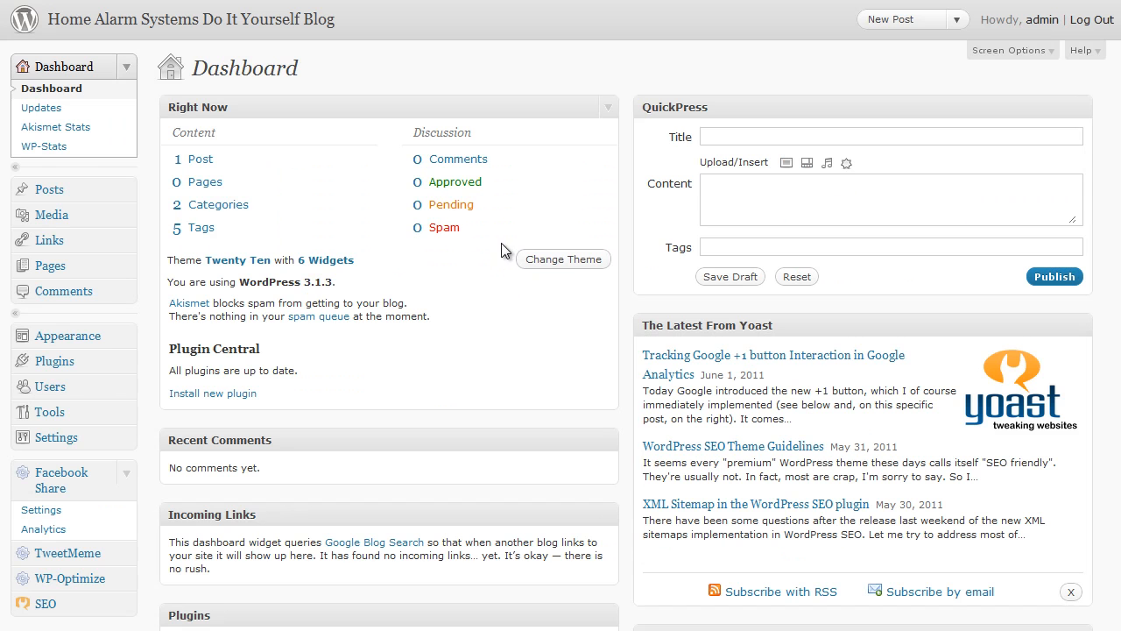
- Open the Install Themes page in the site's Appearance section
click(123, 335)
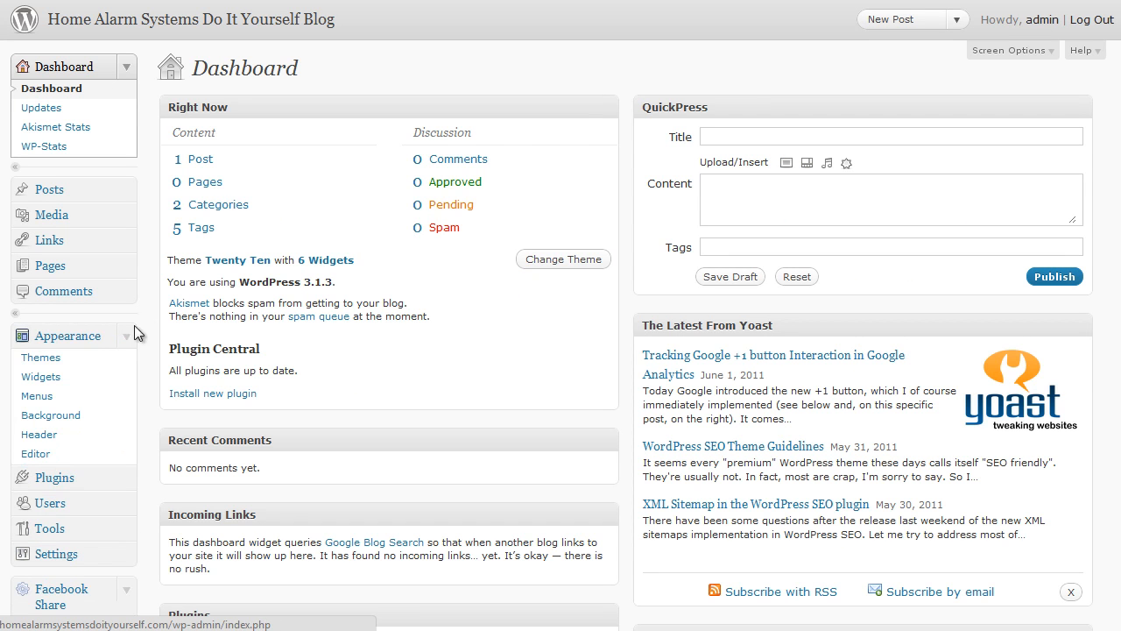
click(39, 361)
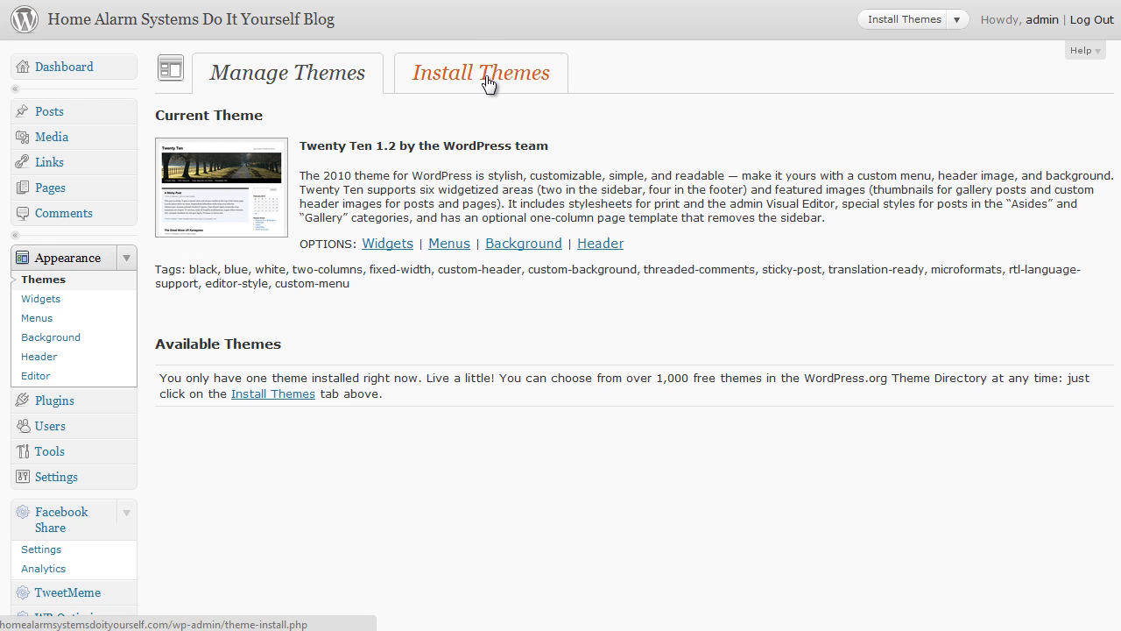
click(488, 79)
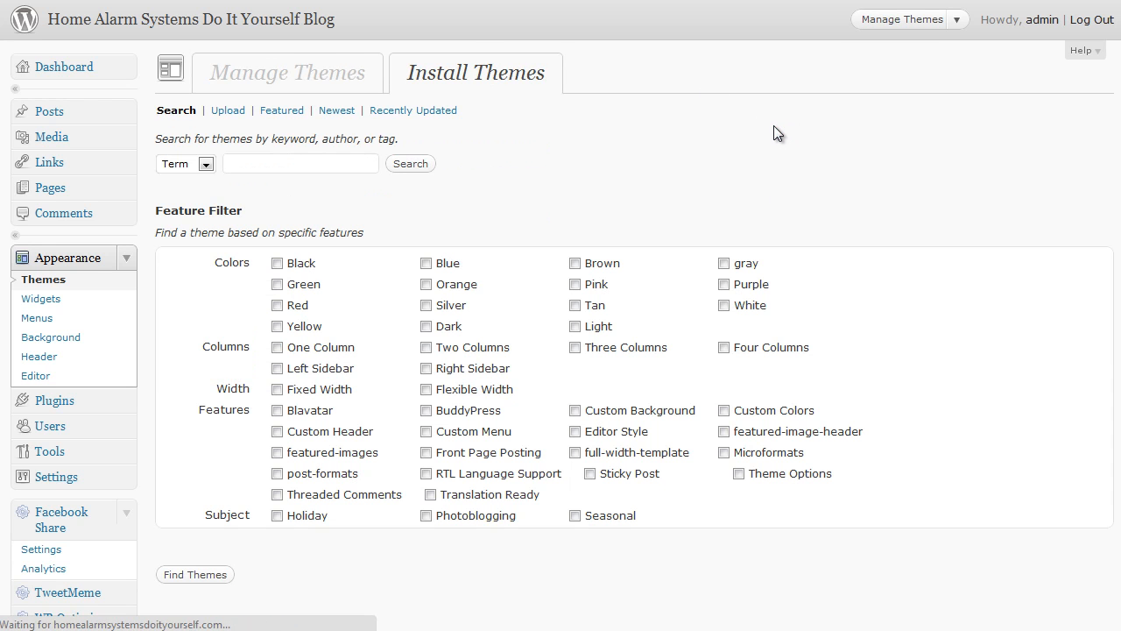
- Tick the One Column feature and search for themes by the term "seo"
click(258, 165)
text(seo)
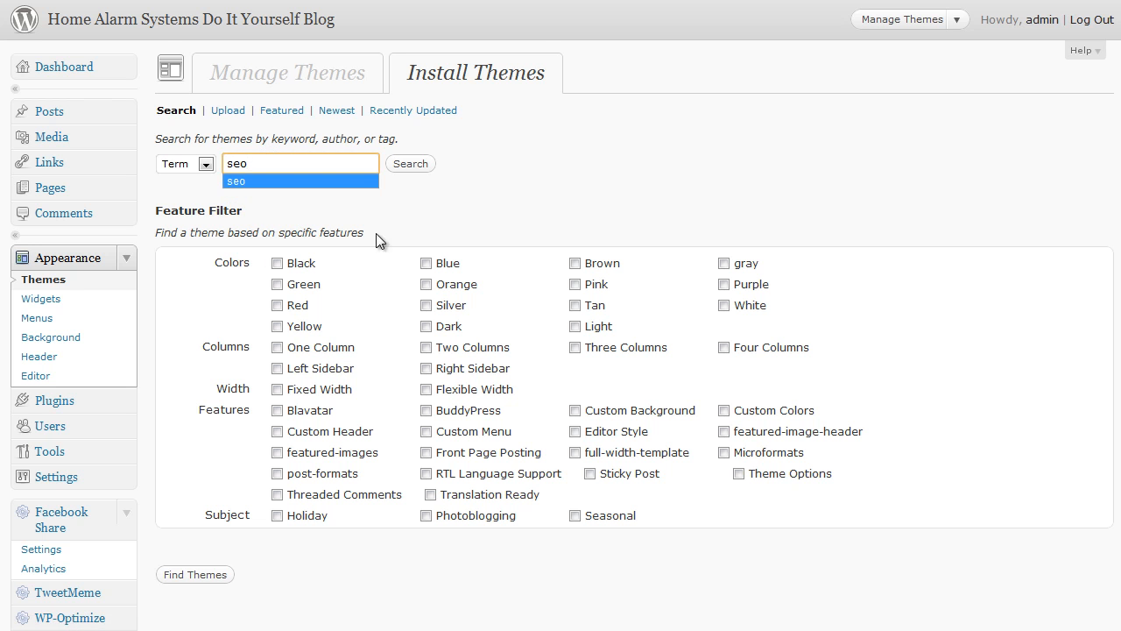
click(457, 240)
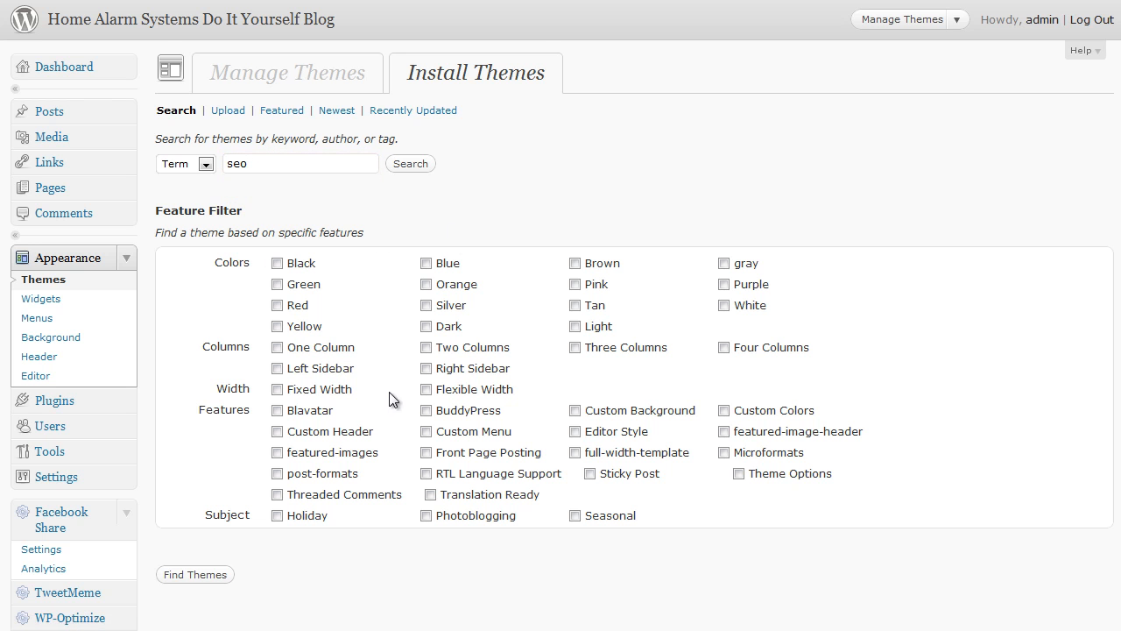
click(277, 348)
click(398, 168)
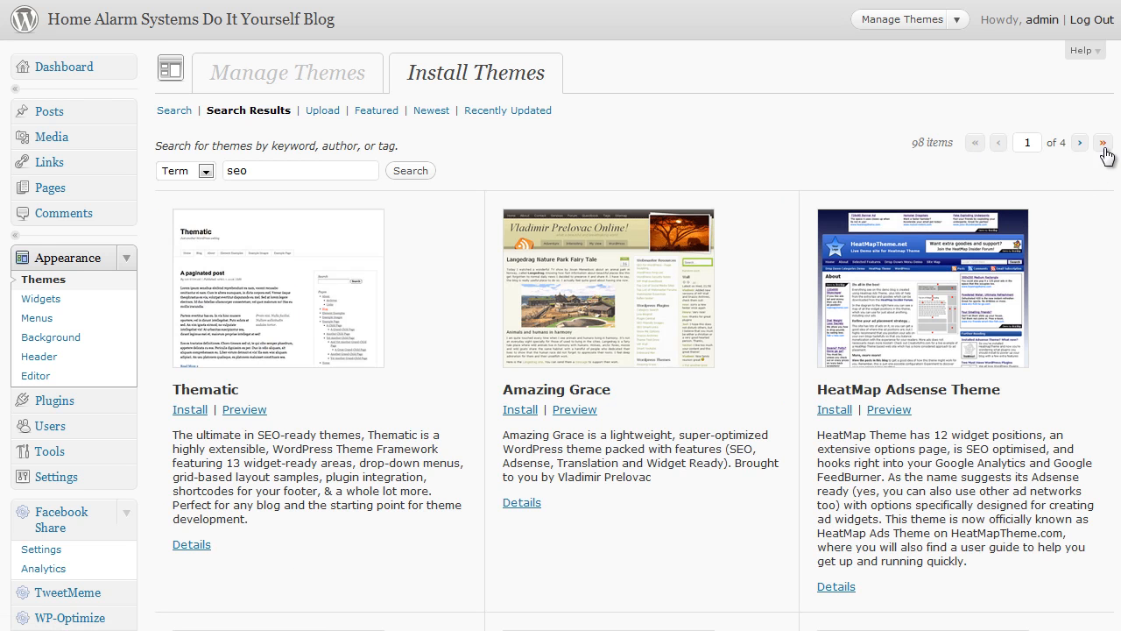
- Browse the first page of SEO theme results, comparing their thumbnails and descriptions, and return to the start of the list
scroll(560, 315, down, 1)
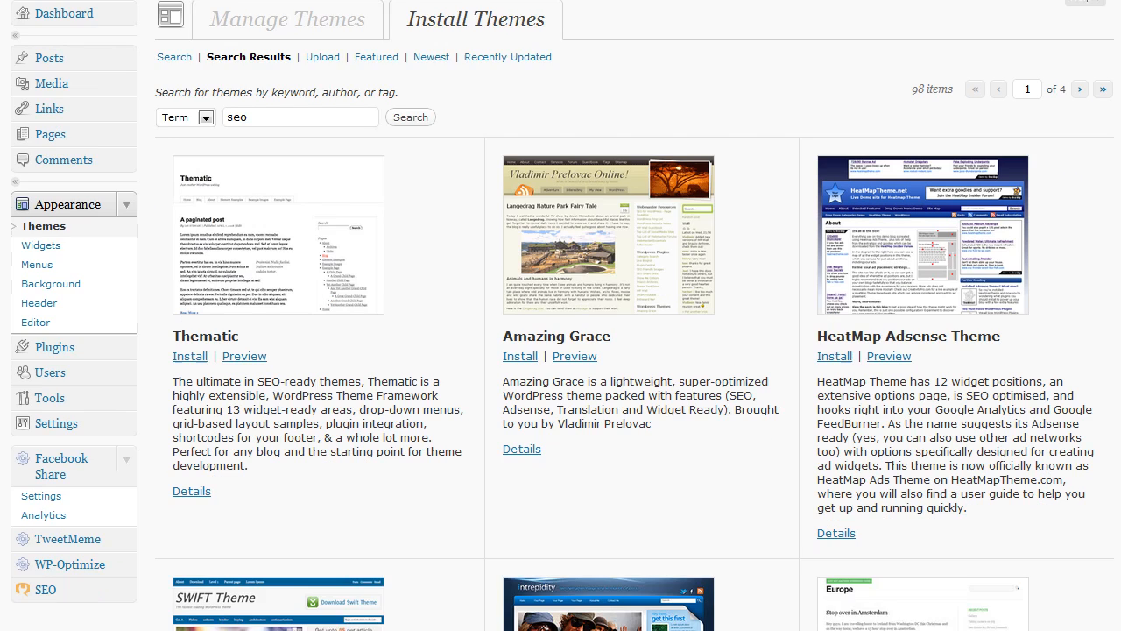
scroll(560, 315, up, 1)
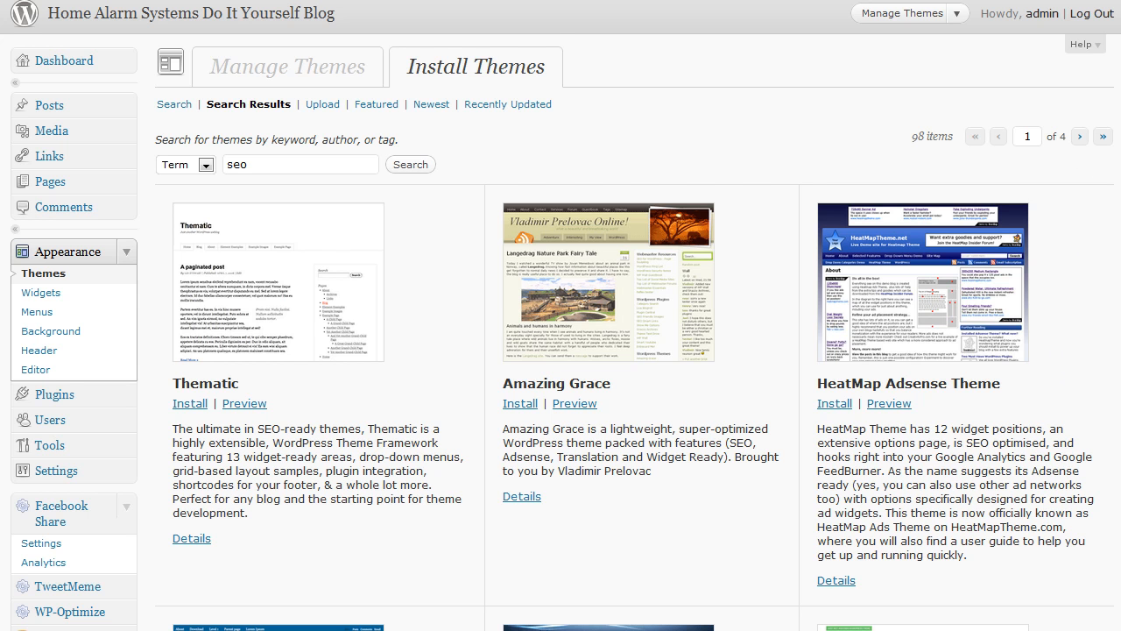
scroll(560, 350, down, 4)
scroll(560, 315, down, 1)
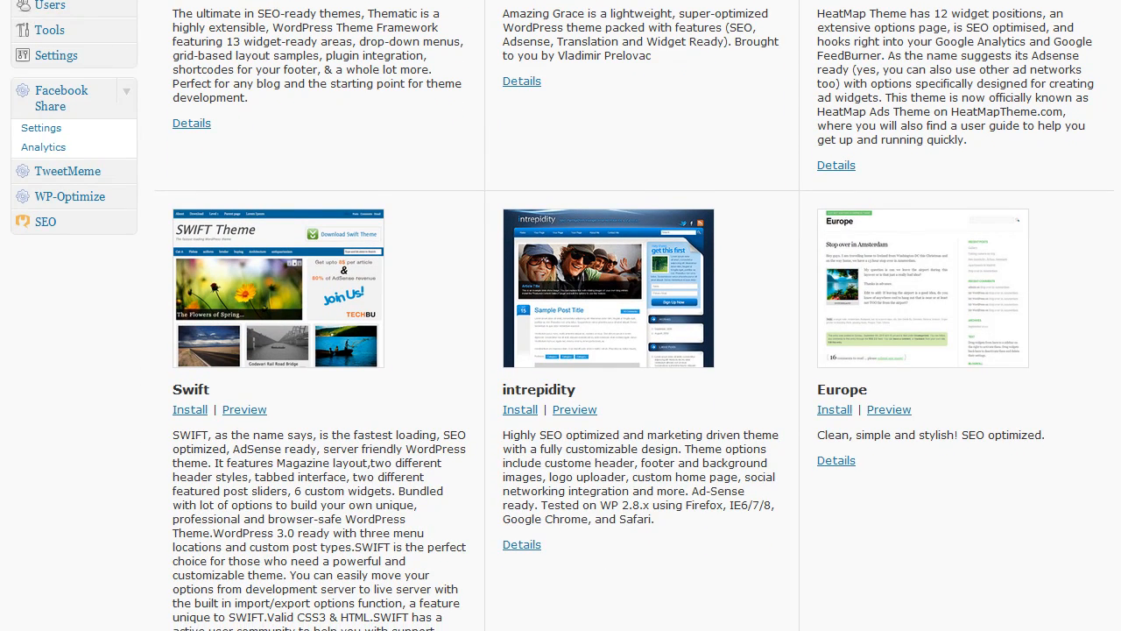
scroll(561, 315, down, 1)
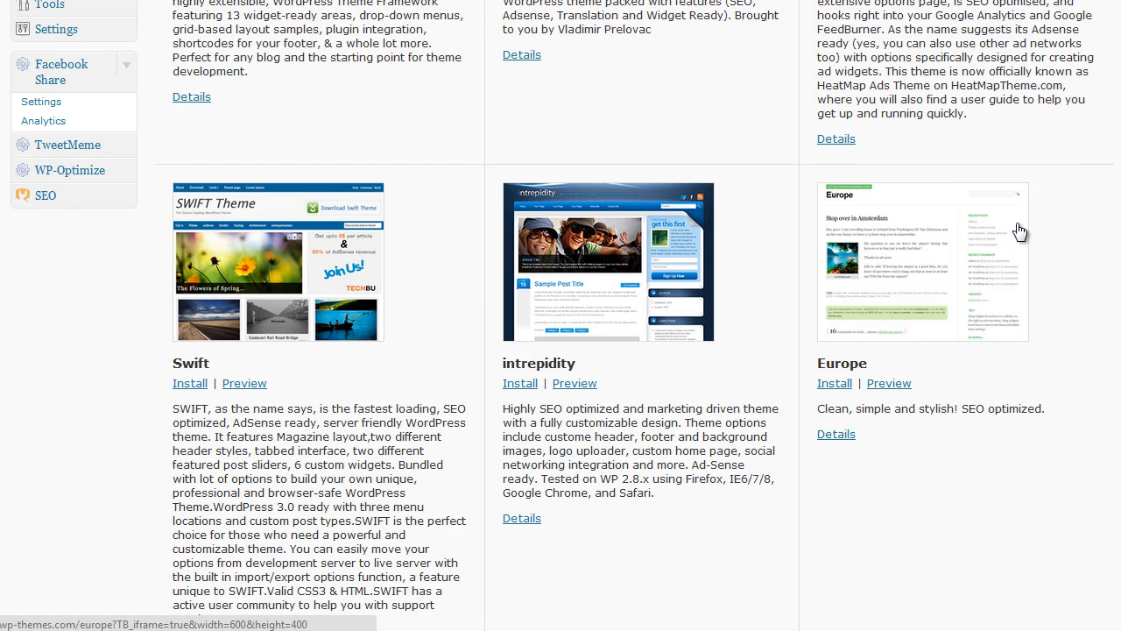
scroll(1008, 162, down, 1)
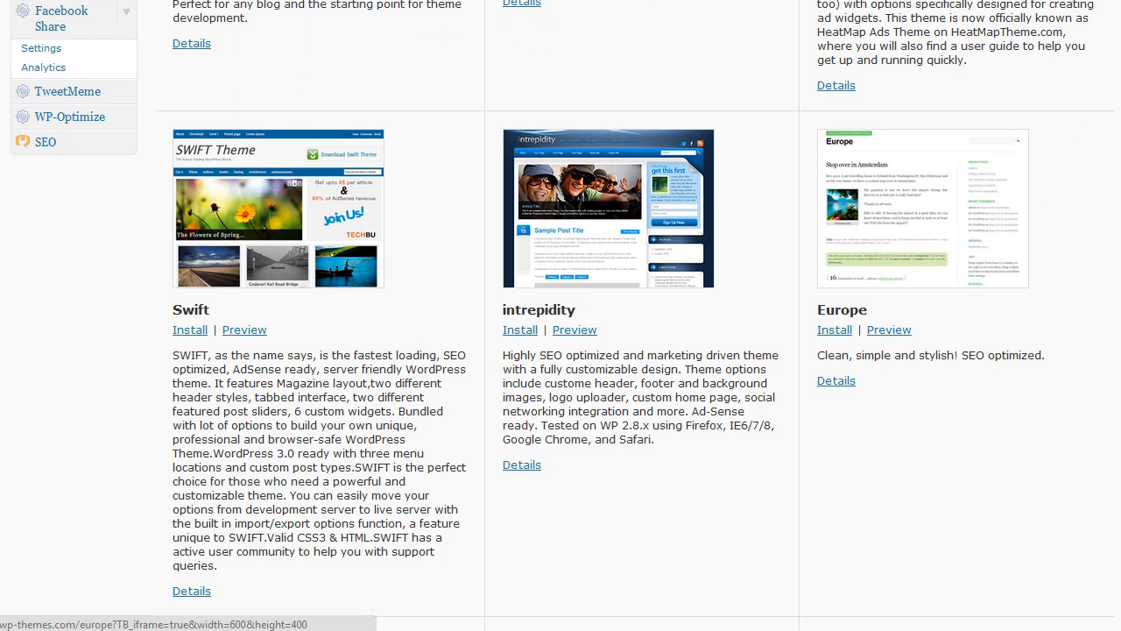
scroll(560, 316, down, 5)
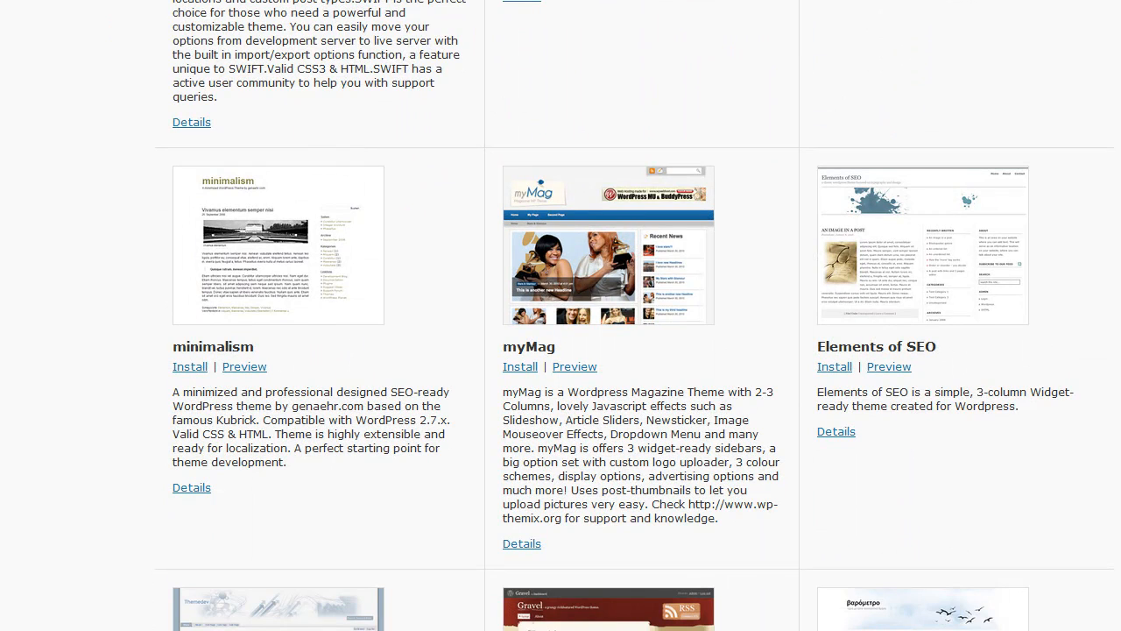
scroll(561, 316, down, 3)
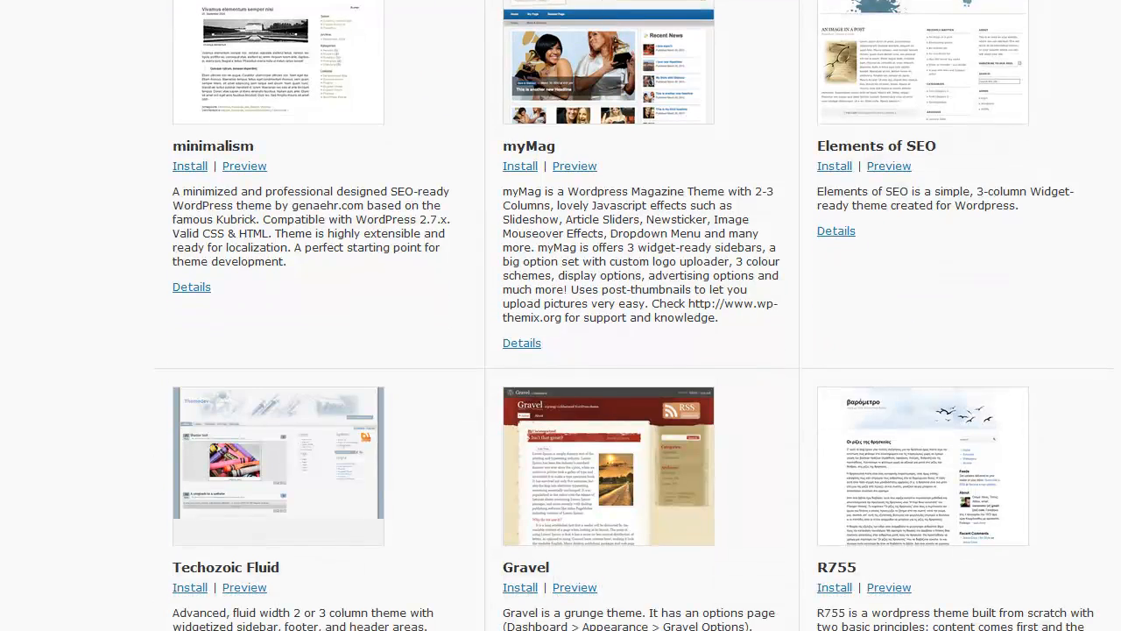
scroll(561, 315, up, 1)
scroll(560, 316, down, 7)
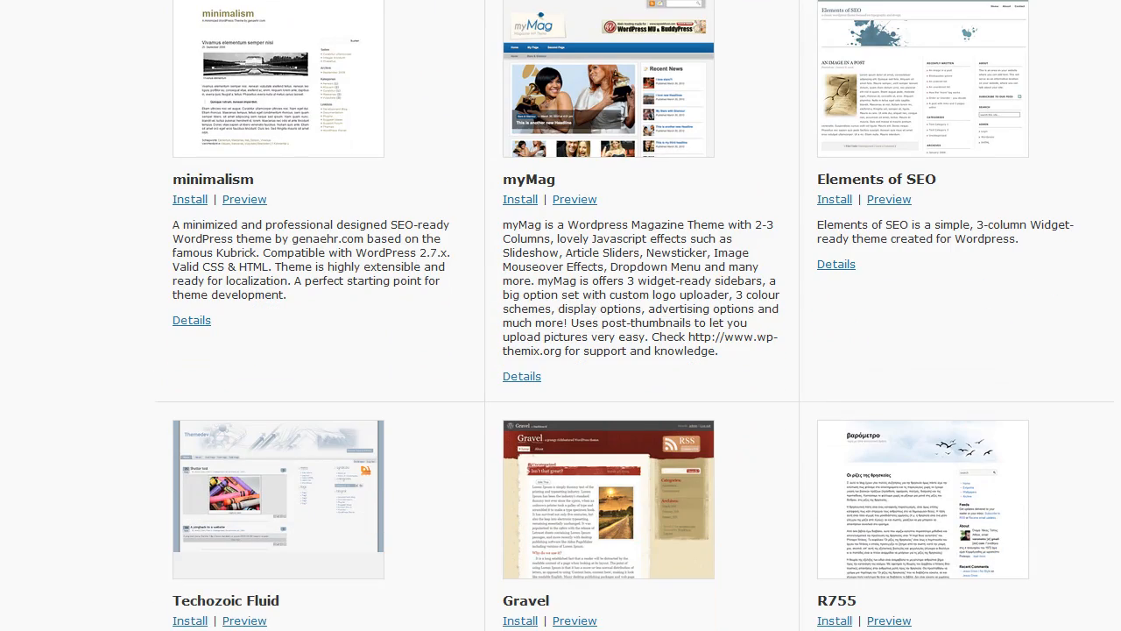
scroll(561, 315, down, 5)
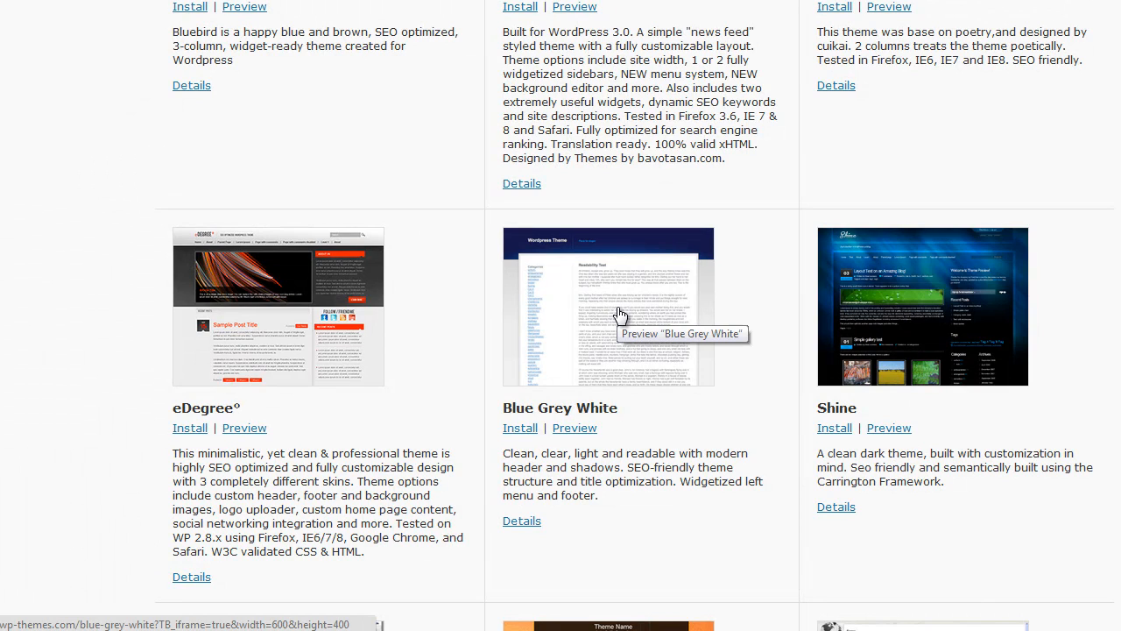
scroll(666, 324, down, 3)
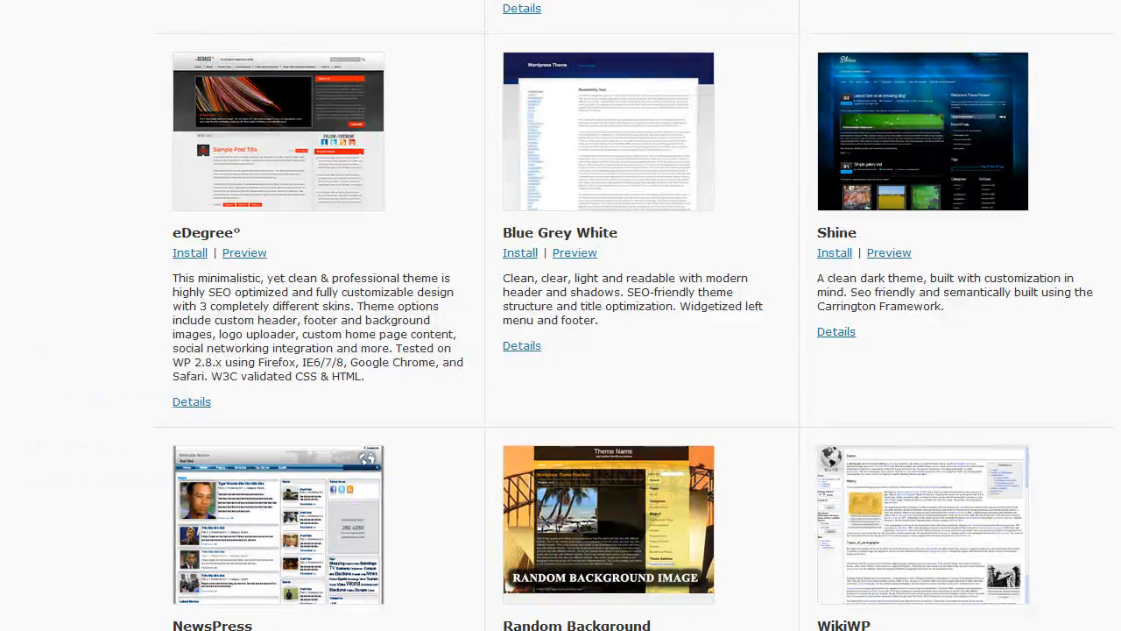
drag(1120, 363, 1120, 412)
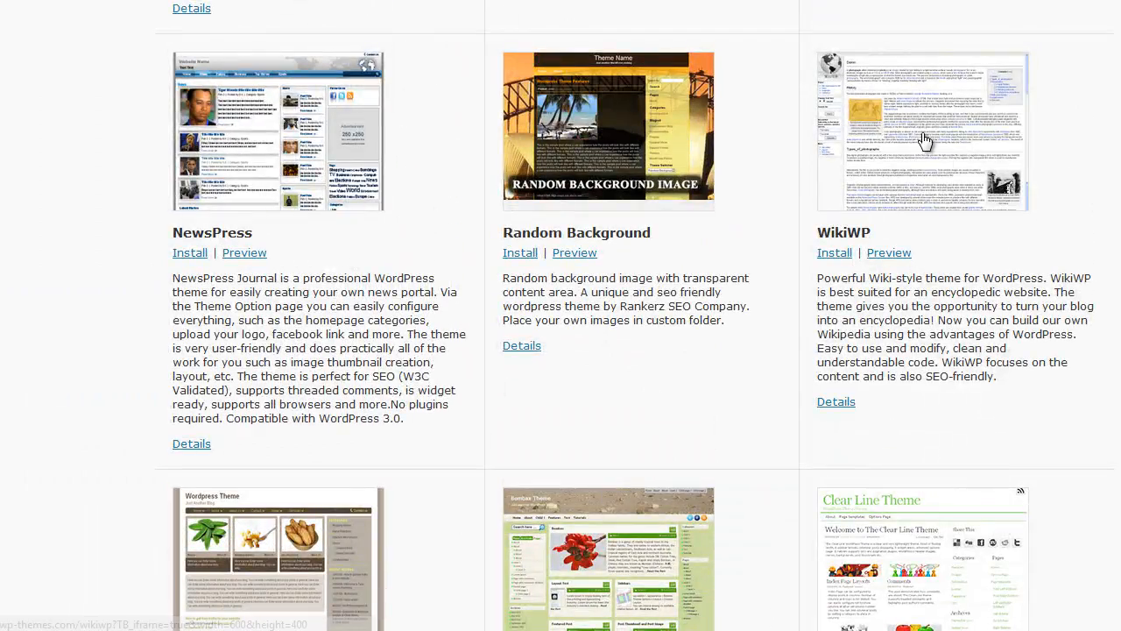
scroll(925, 140, down, 5)
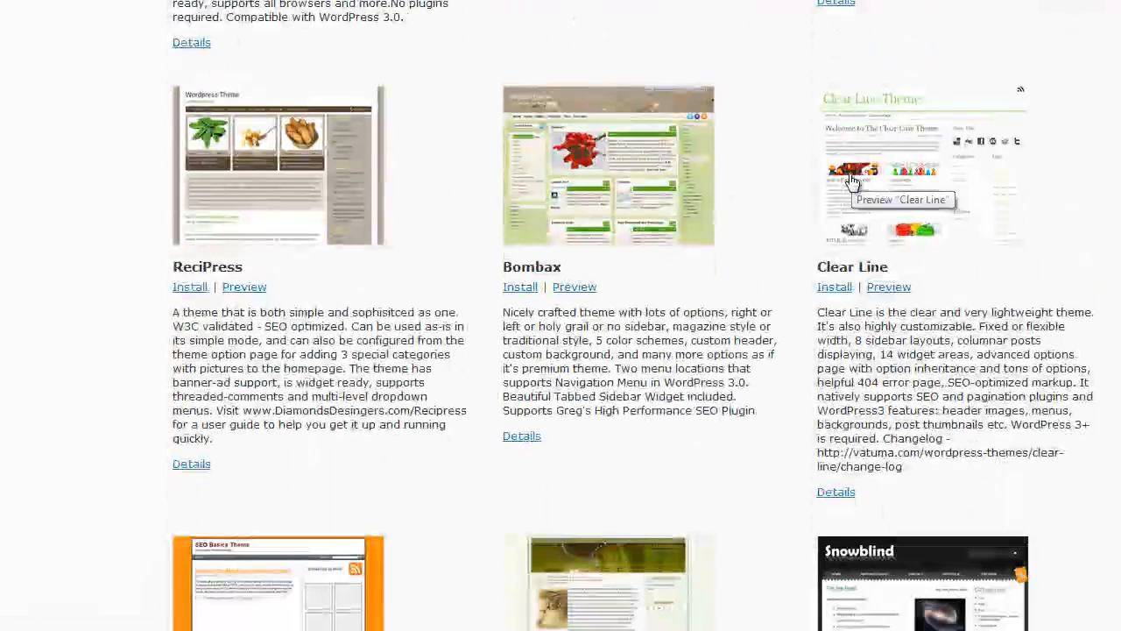
scroll(1014, 421, down, 4)
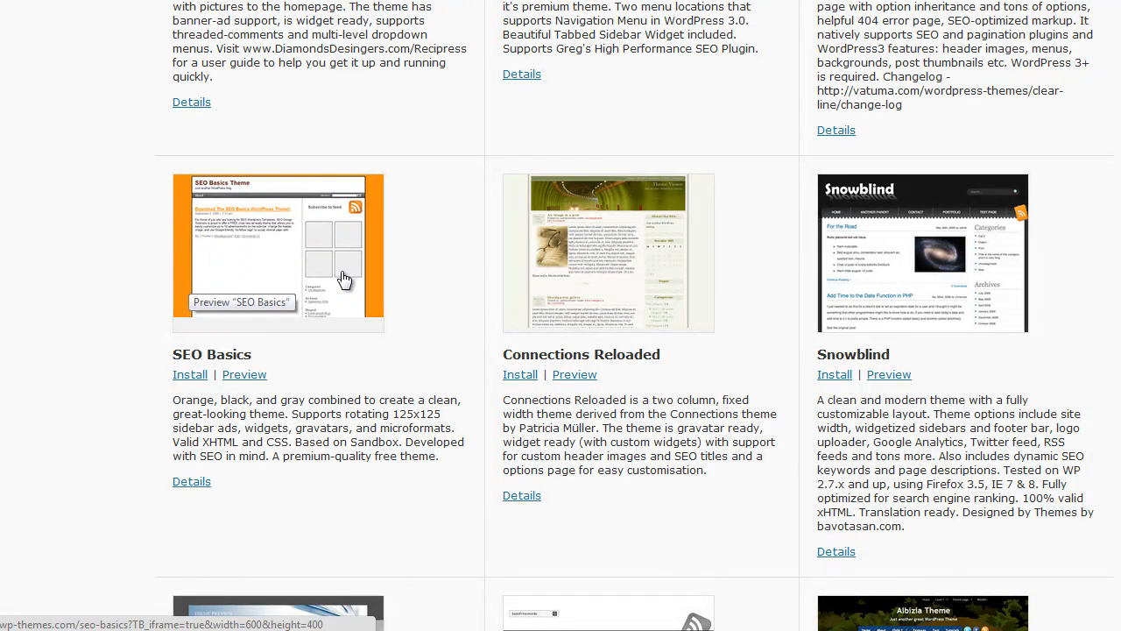
scroll(345, 280, down, 2)
scroll(345, 280, down, 6)
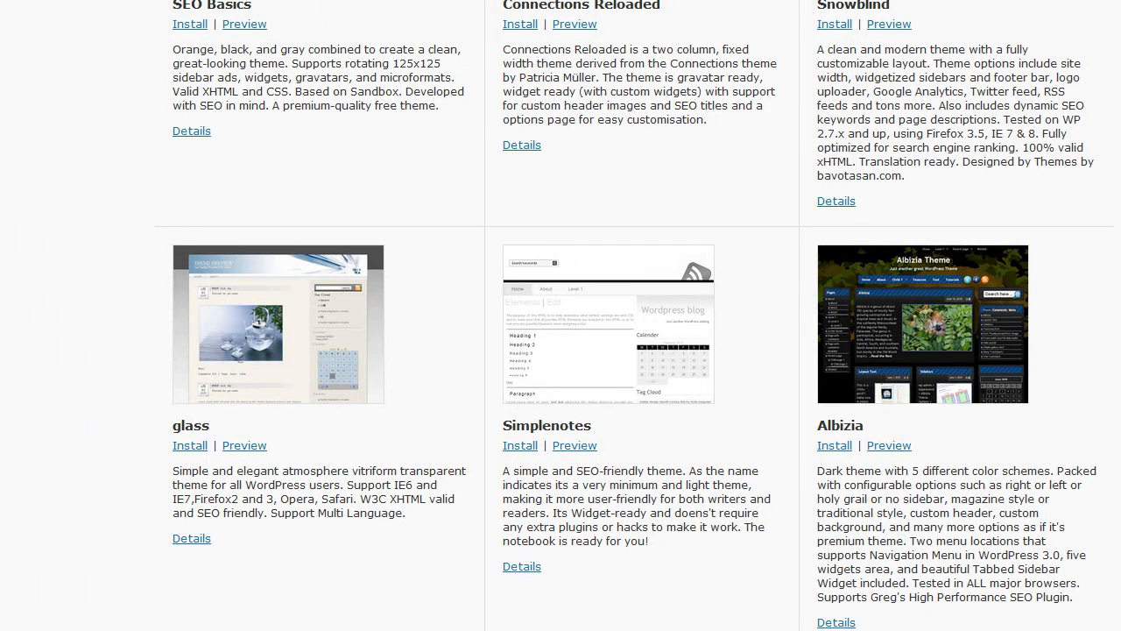
scroll(635, 315, up, 5)
scroll(635, 315, up, 10)
scroll(1113, 130, up, 13)
scroll(1113, 130, up, 8)
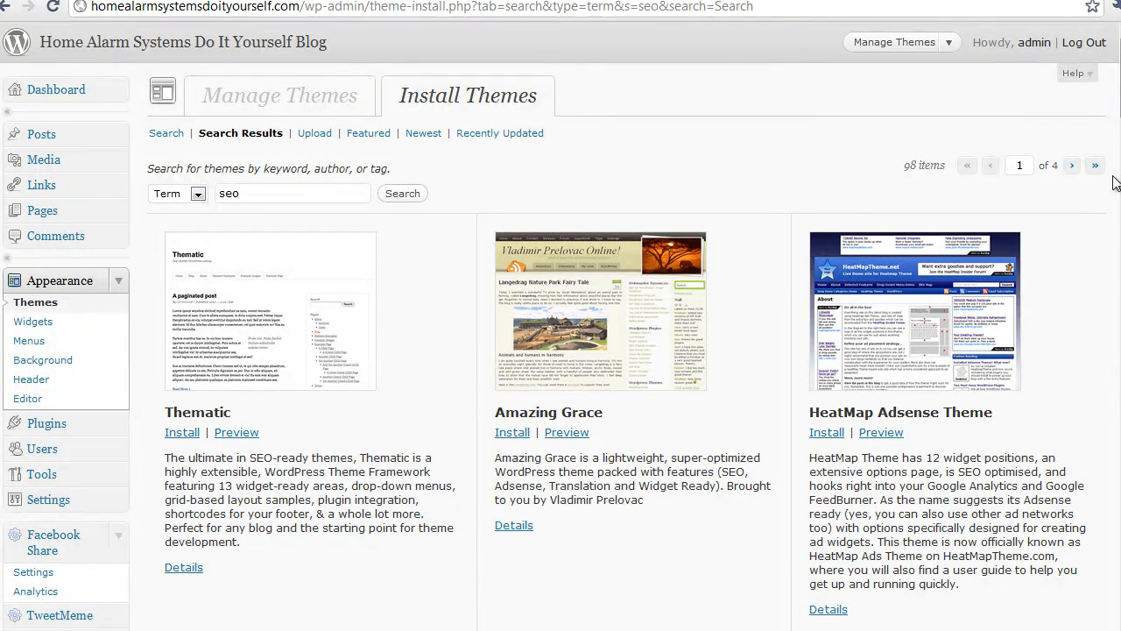
- Install the Simplenotes theme from the search results and activate it on the blog
scroll(560, 351, down, 15)
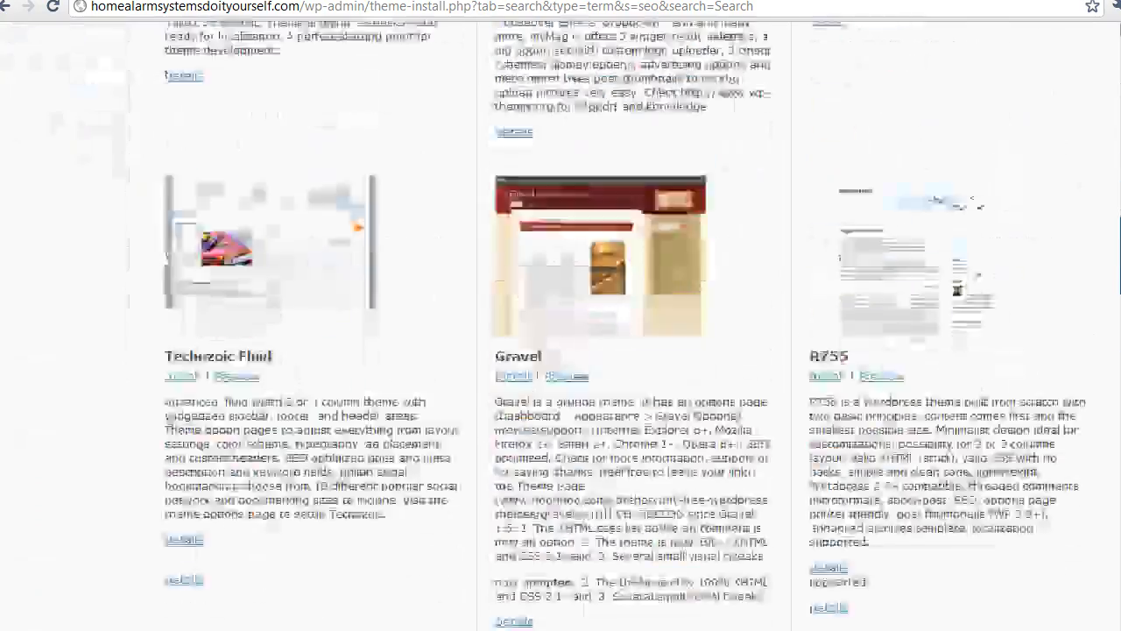
scroll(561, 351, down, 8)
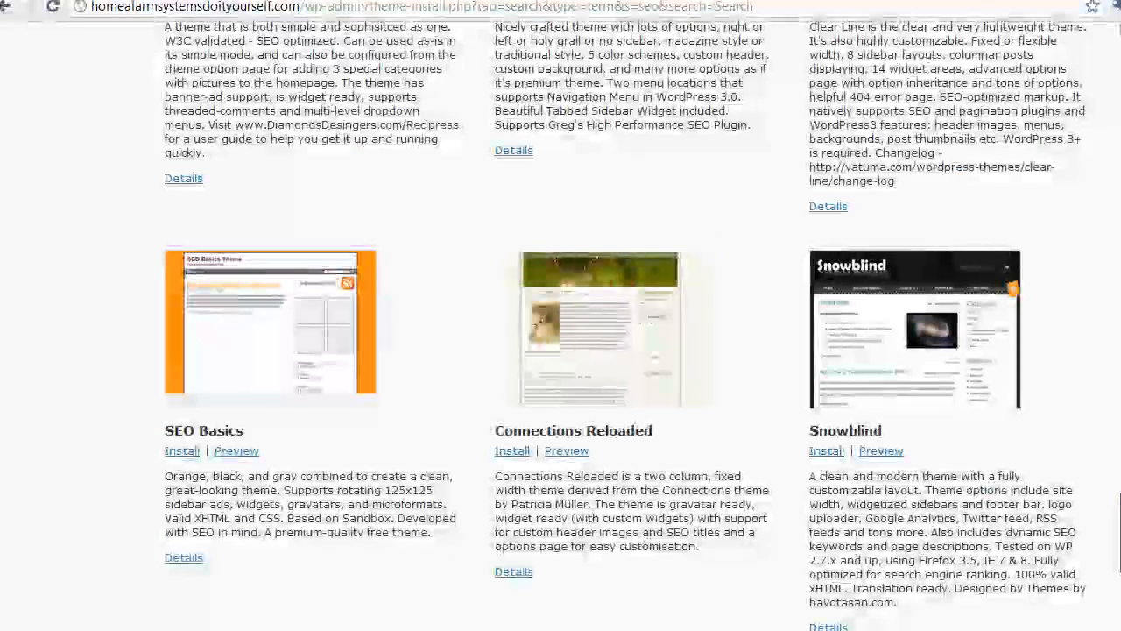
scroll(501, 476, down, 2)
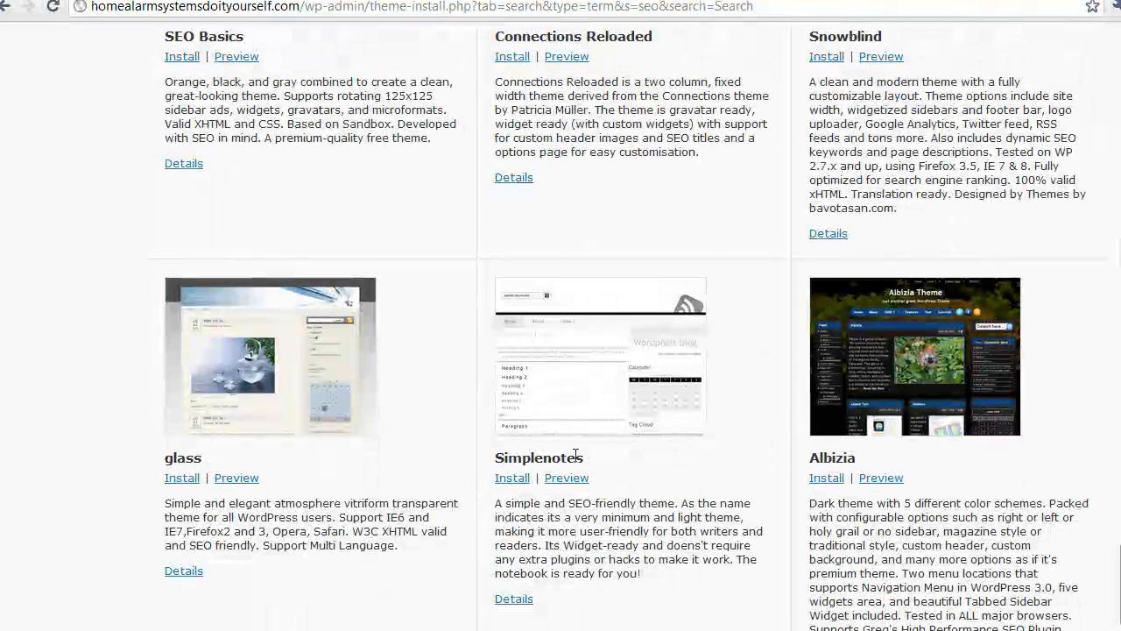
click(513, 479)
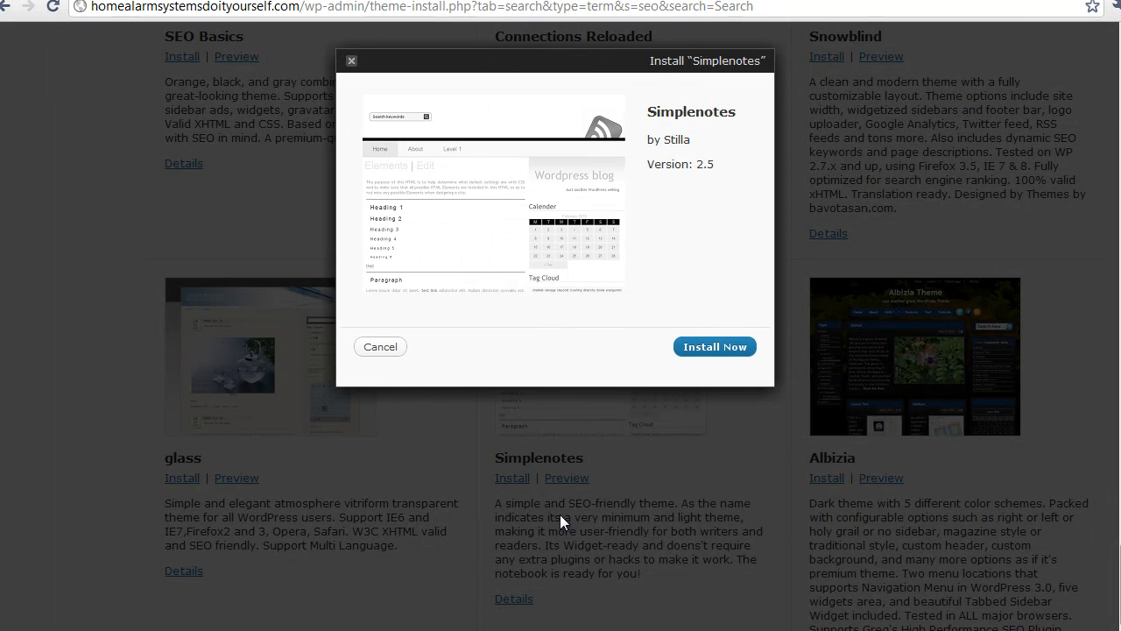
click(724, 352)
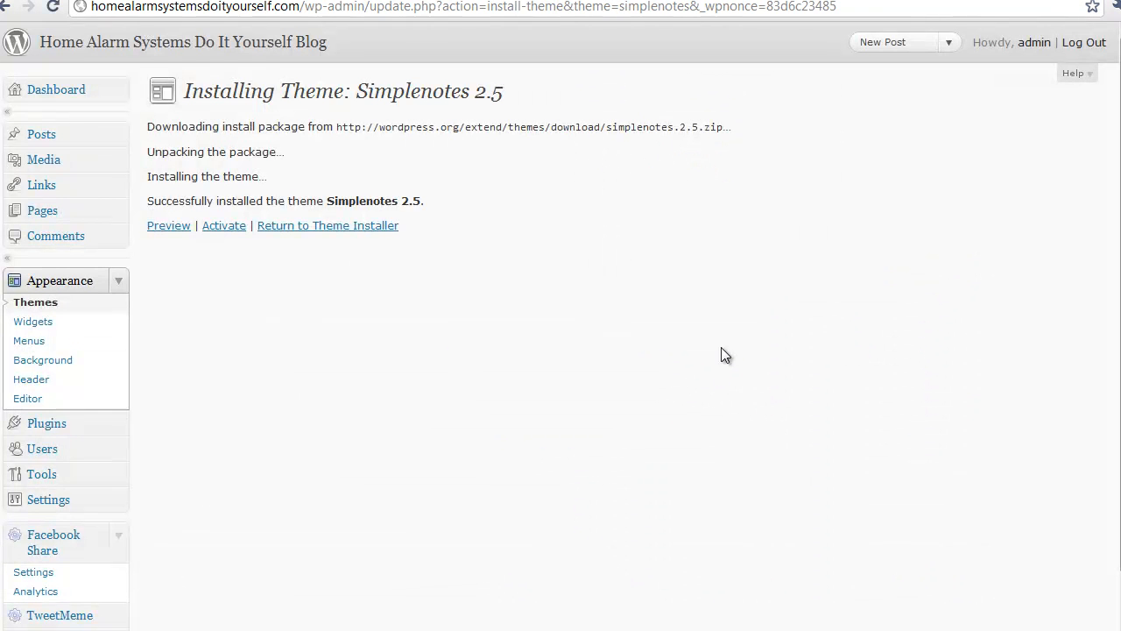
click(226, 230)
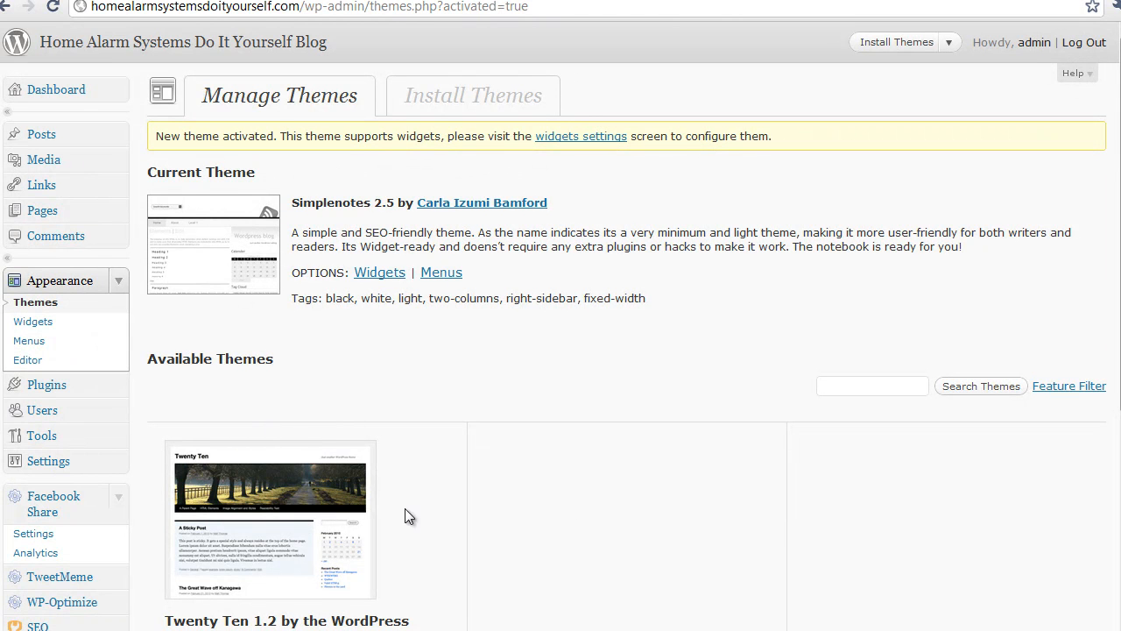
- Look over the installed themes, reload the blog's home page to examine it in the new theme, and return to Manage Themes
scroll(771, 526, down, 2)
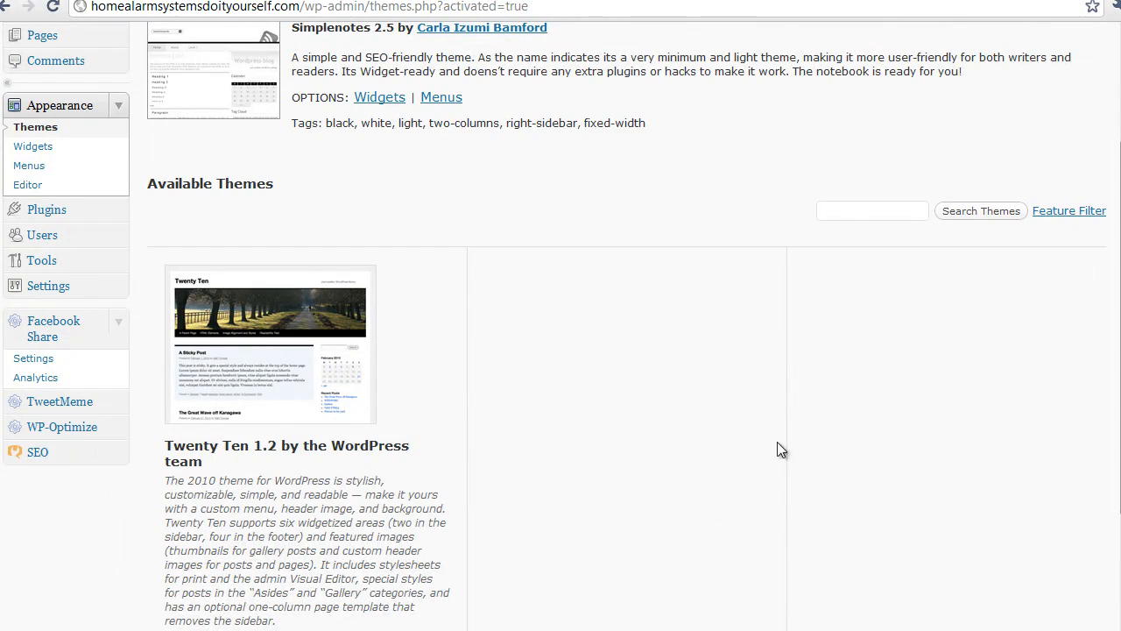
scroll(591, 421, up, 2)
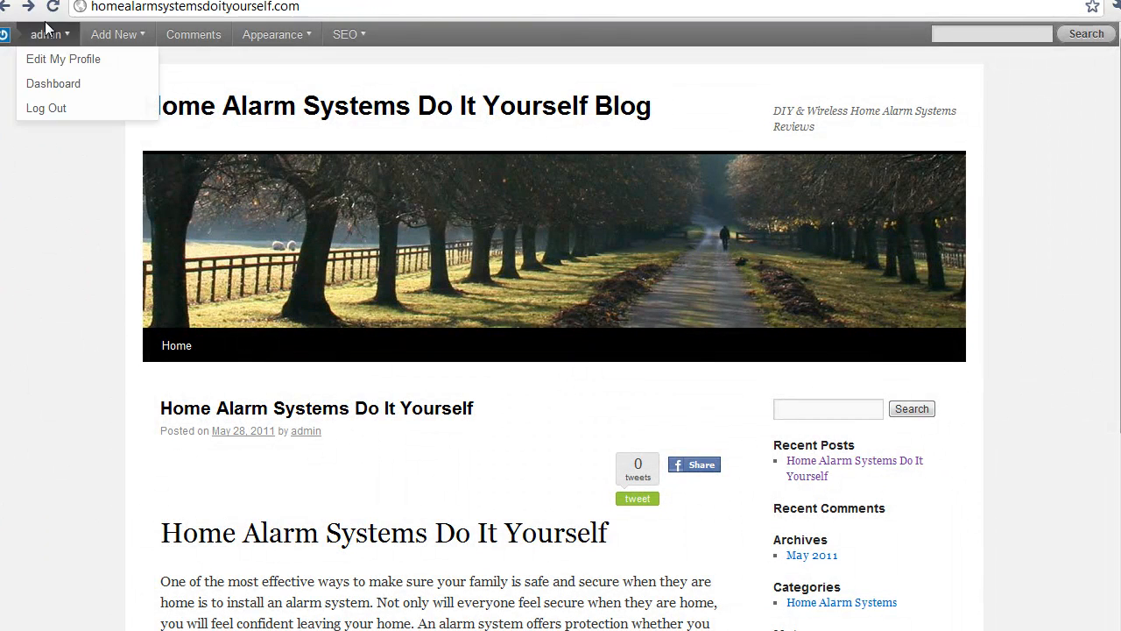
click(53, 8)
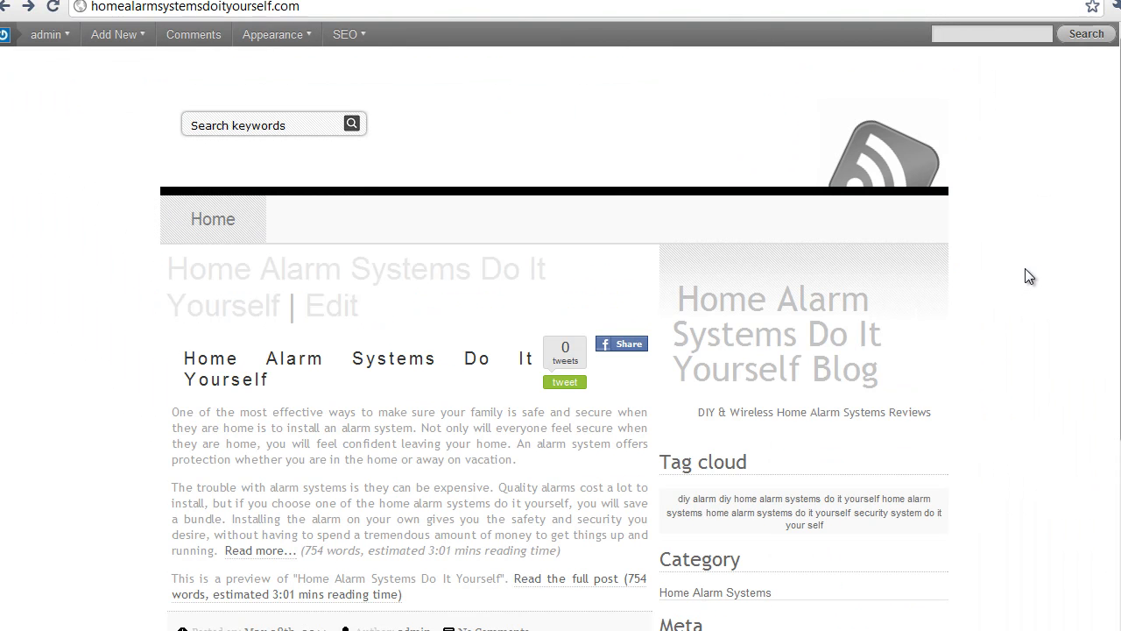
mouse_move(1119, 194)
mouse_down()
mouse_move(1120, 393)
mouse_move(1120, 202)
mouse_up()
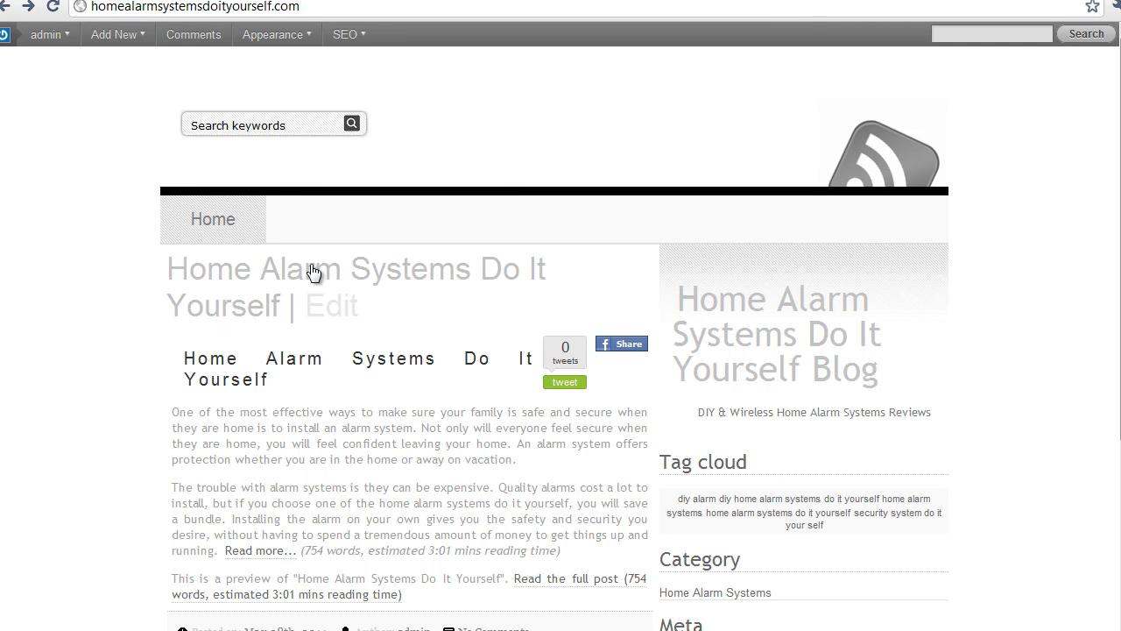
scroll(300, 363, down, 3)
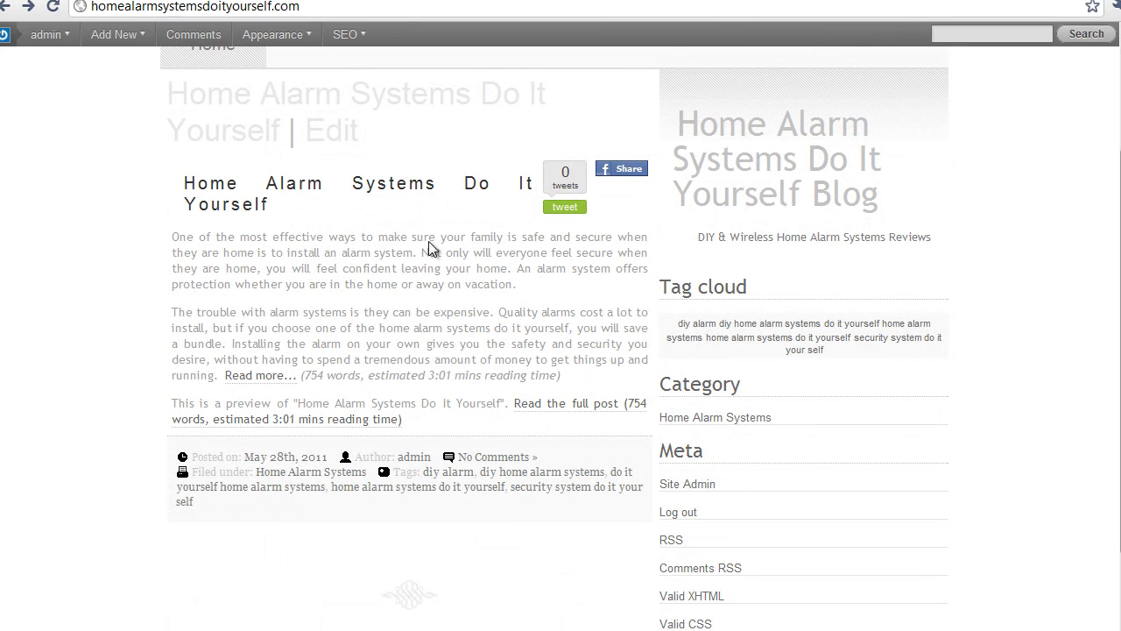
scroll(458, 250, down, 3)
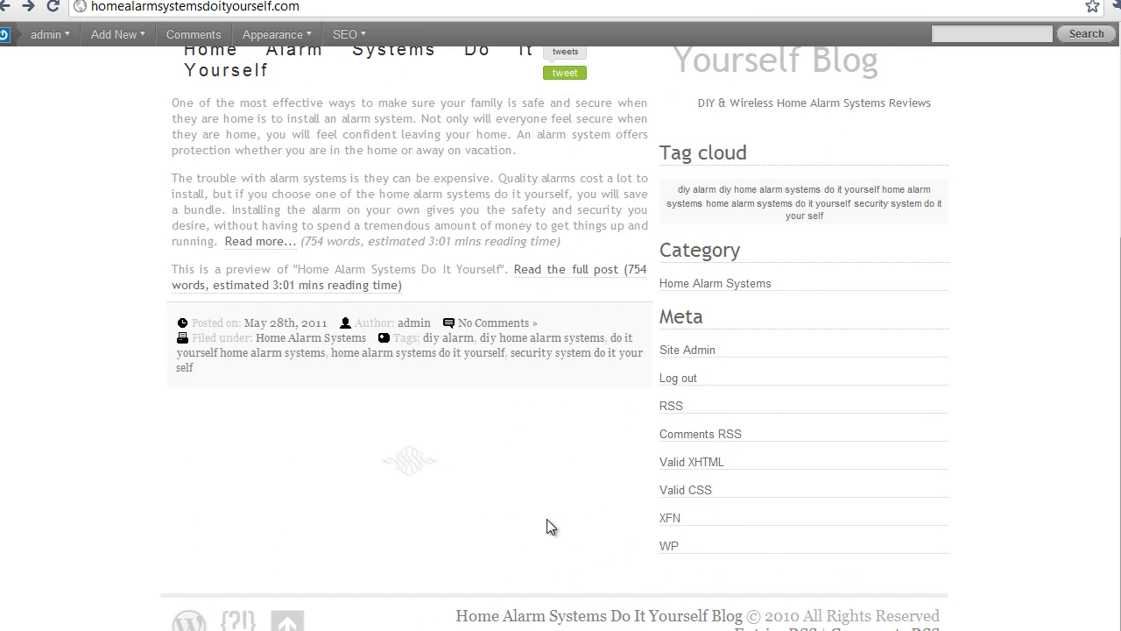
scroll(558, 545, up, 5)
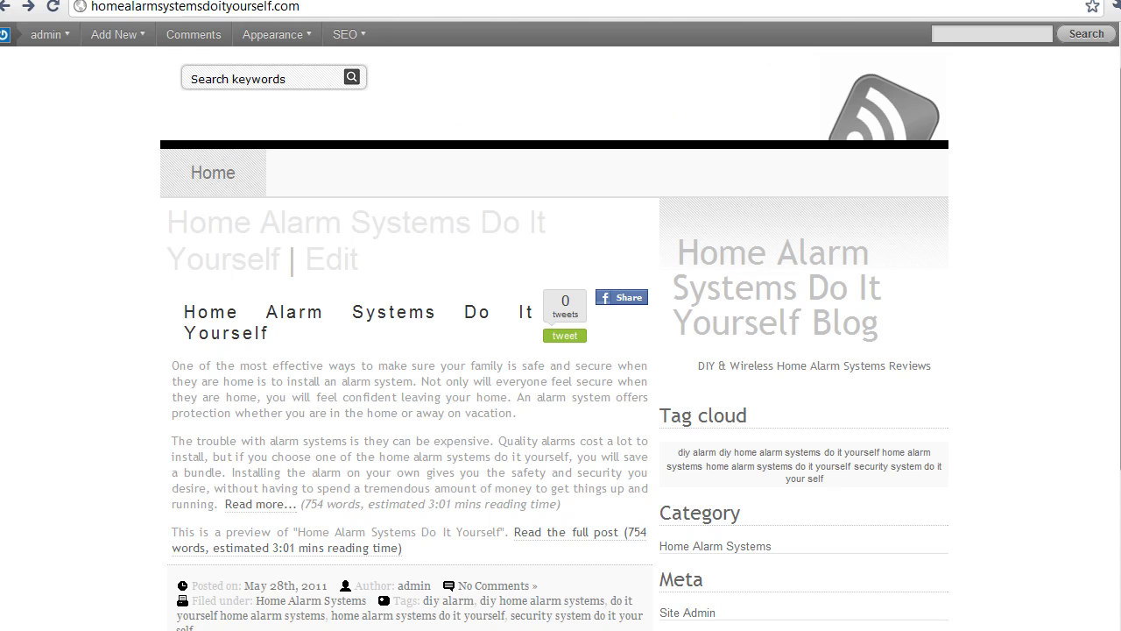
click(526, 0)
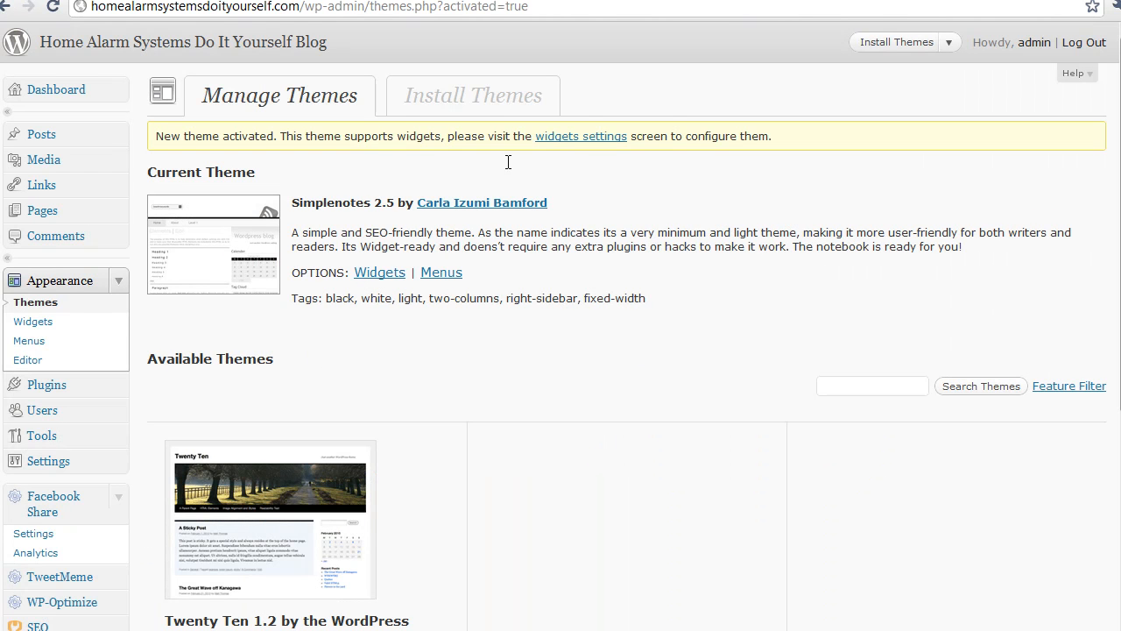
- Look through the available themes, activate the HeatMap Adsense Theme, and reload the blog's home page to examine its new look
click(478, 100)
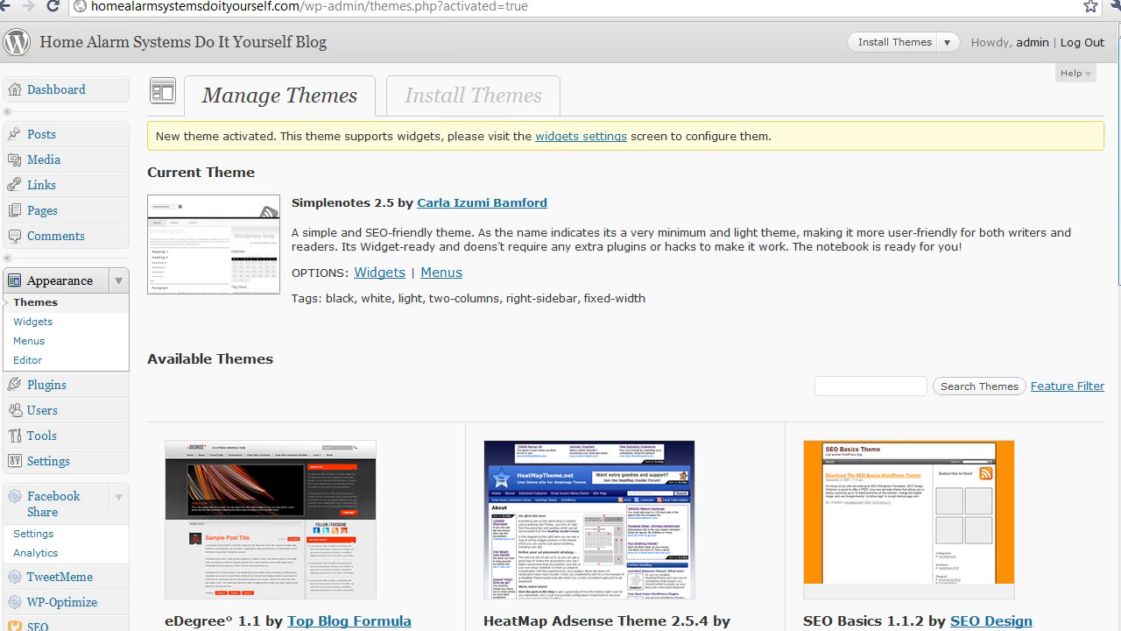
scroll(331, 403, down, 2)
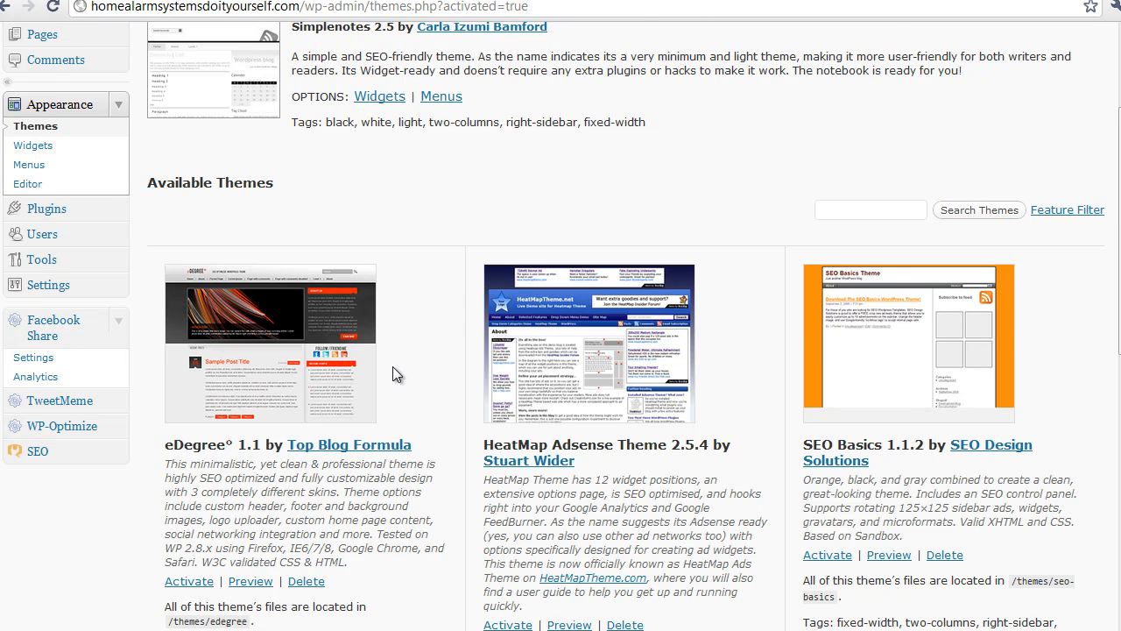
scroll(394, 368, up, 1)
scroll(415, 261, up, 1)
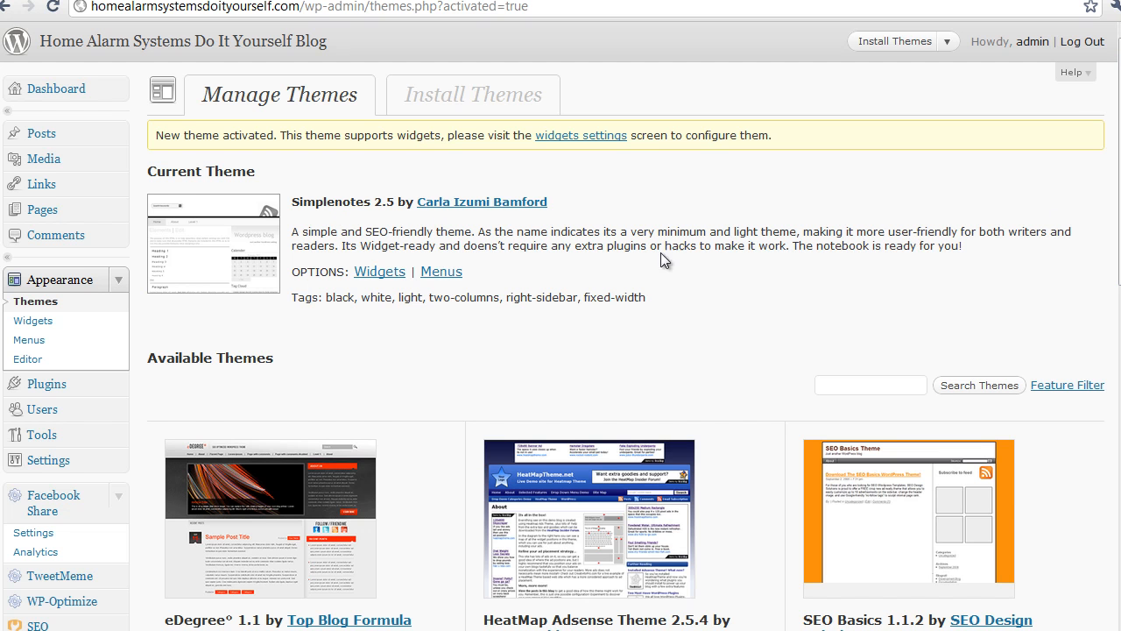
scroll(605, 552, down, 4)
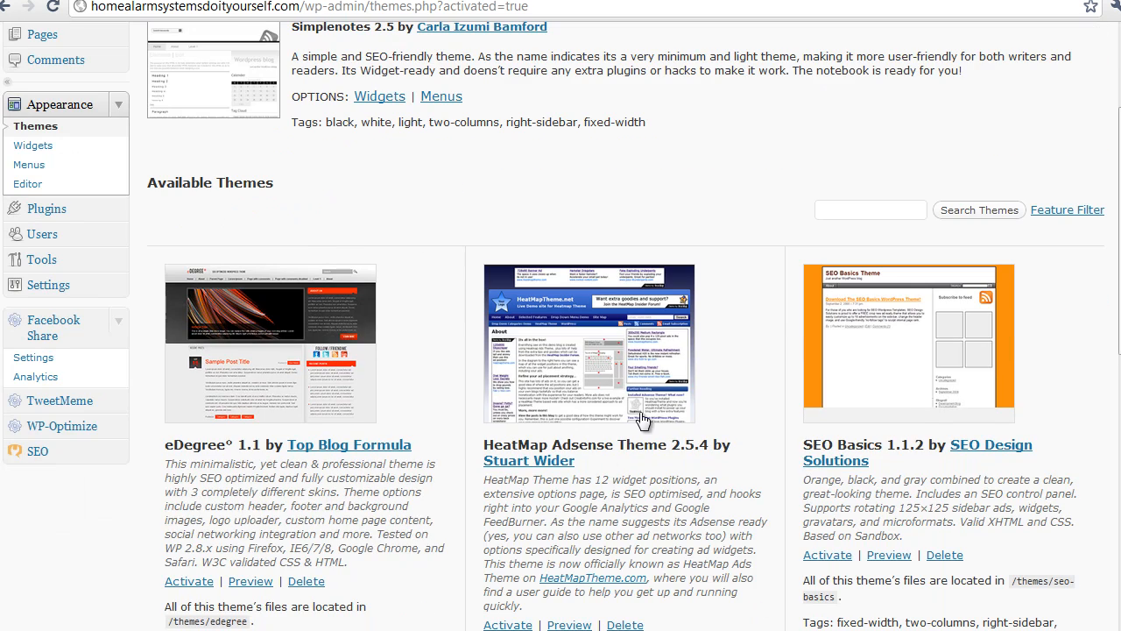
scroll(549, 337, down, 2)
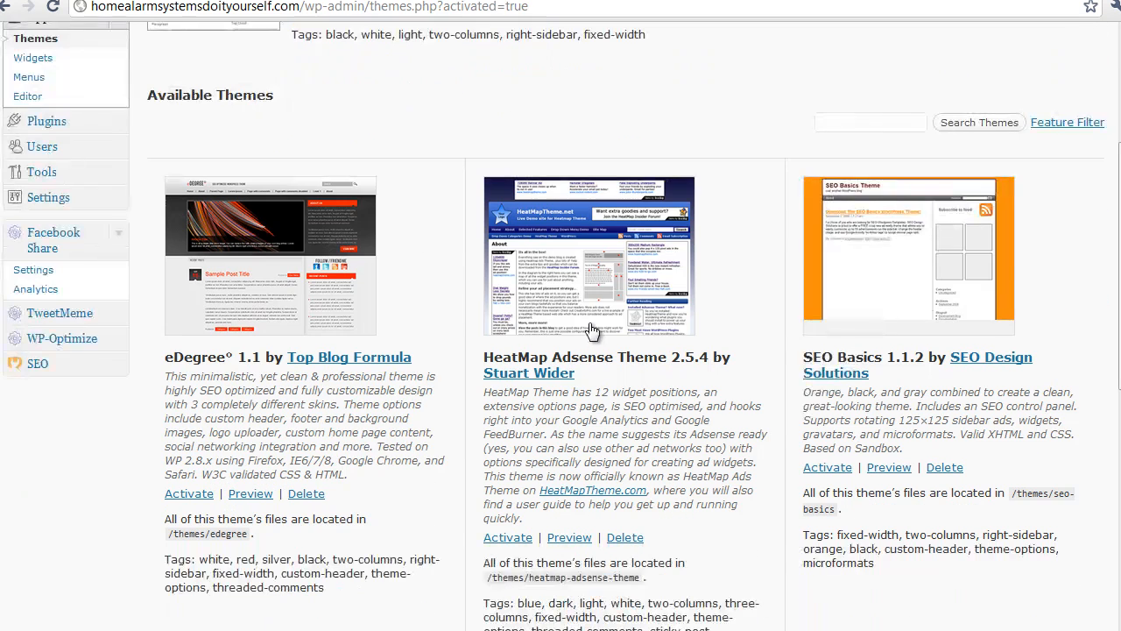
click(513, 543)
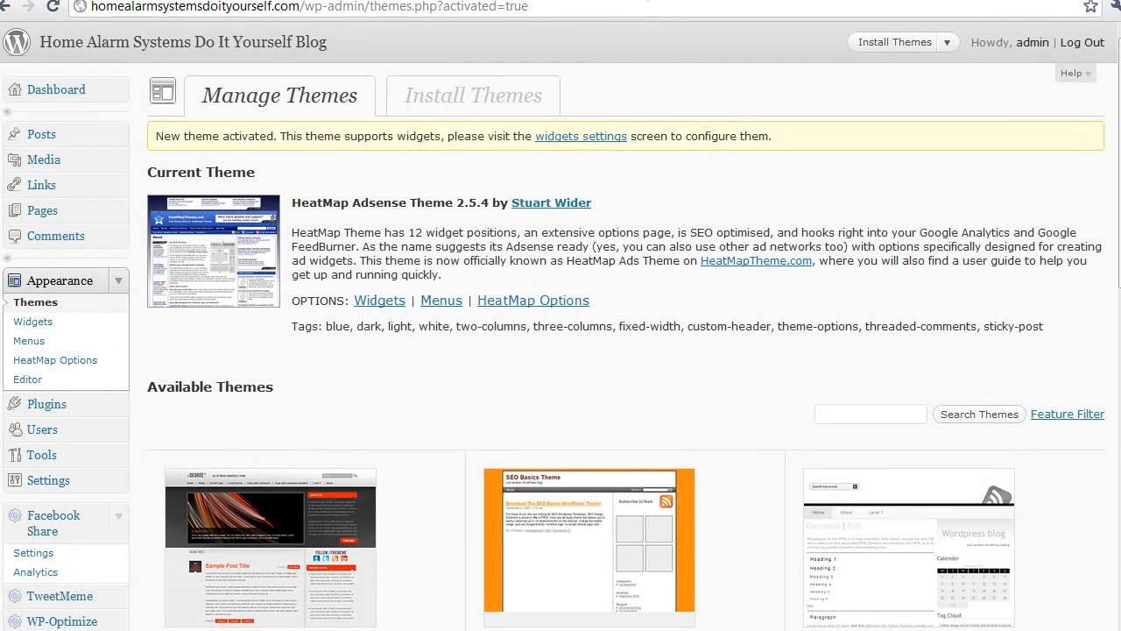
click(646, 0)
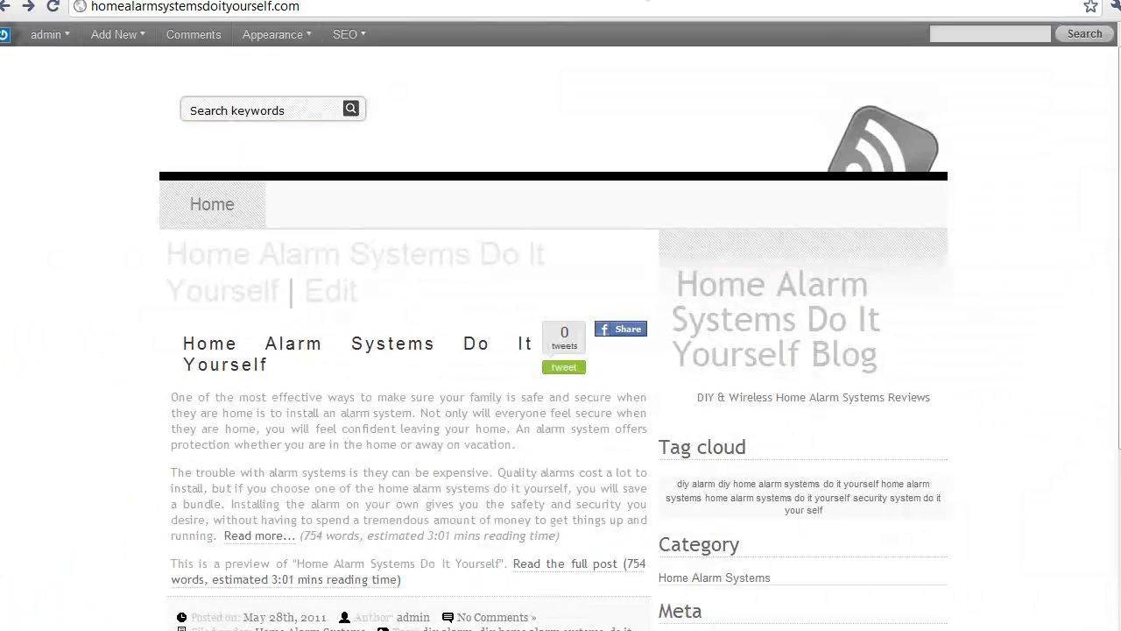
click(53, 9)
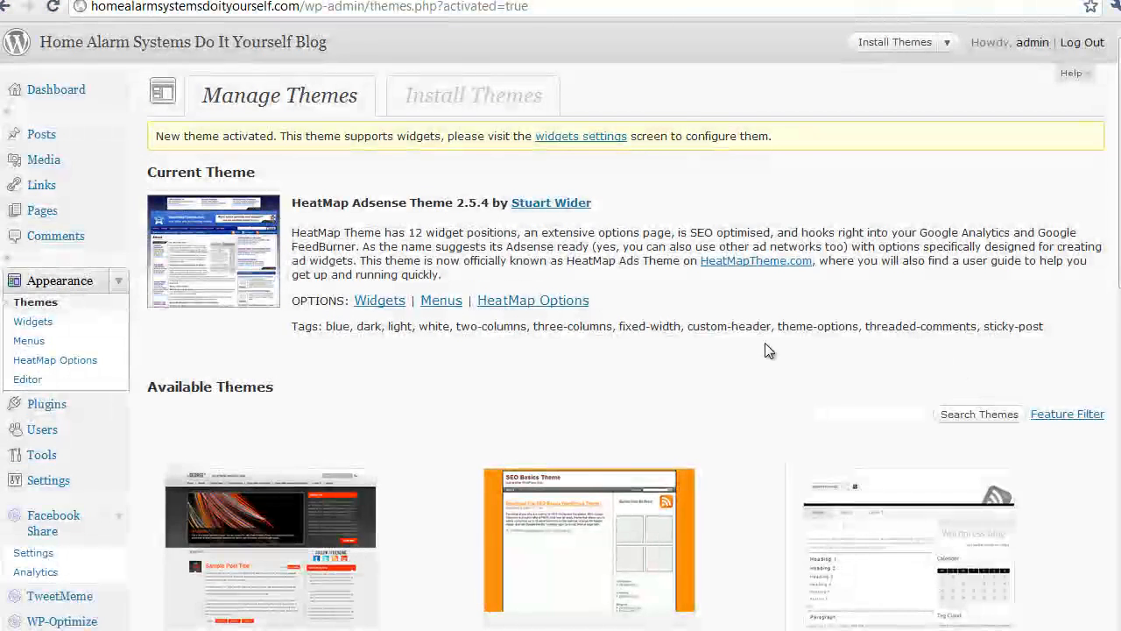
- Activate the SEO Basics theme from the available themes and reload the blog's home page to check its appearance
scroll(596, 570, down, 2)
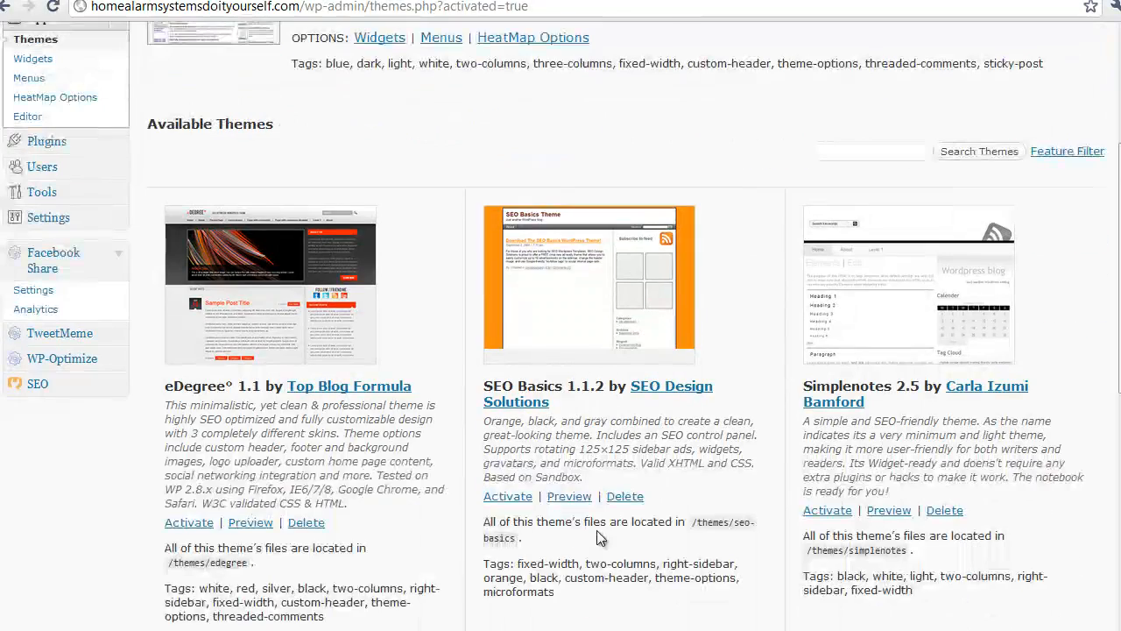
click(510, 497)
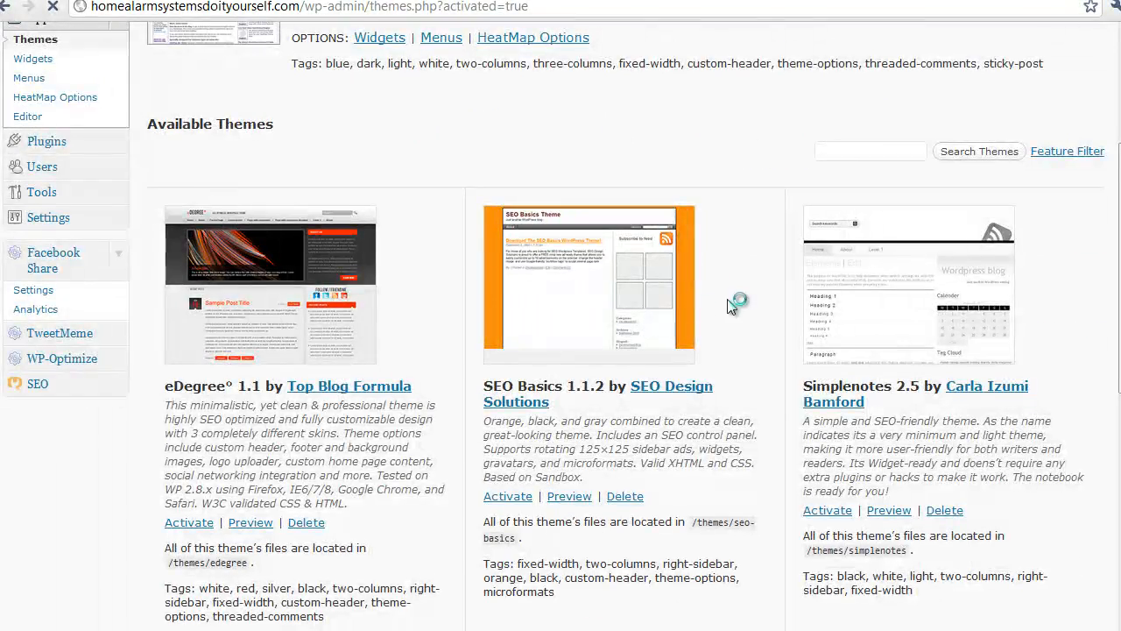
scroll(714, 302, up, 2)
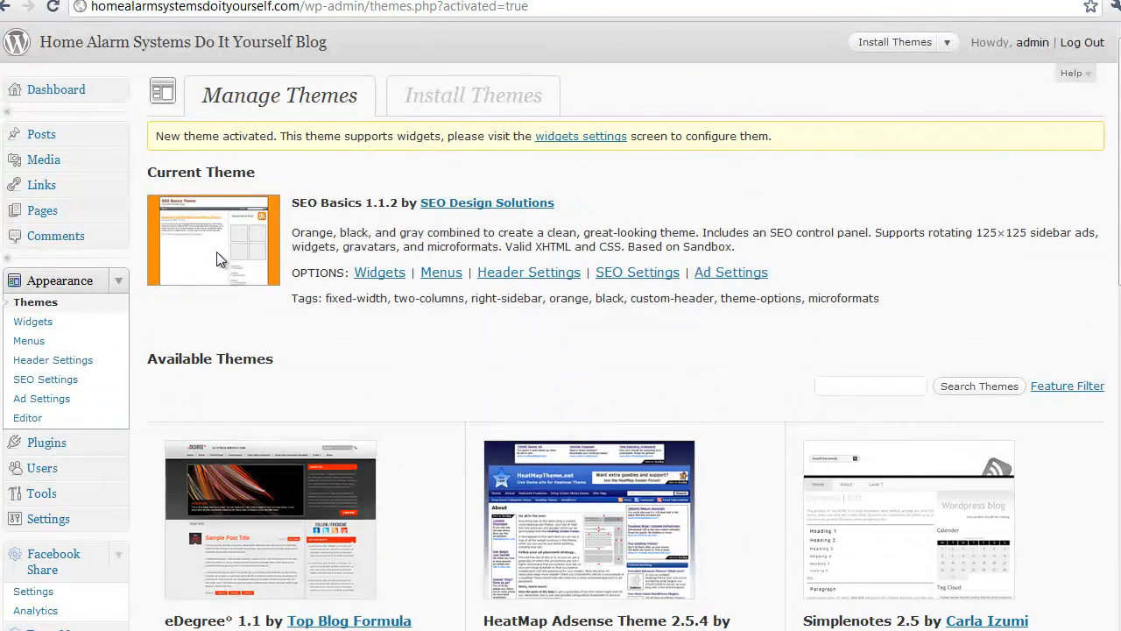
click(166, 42)
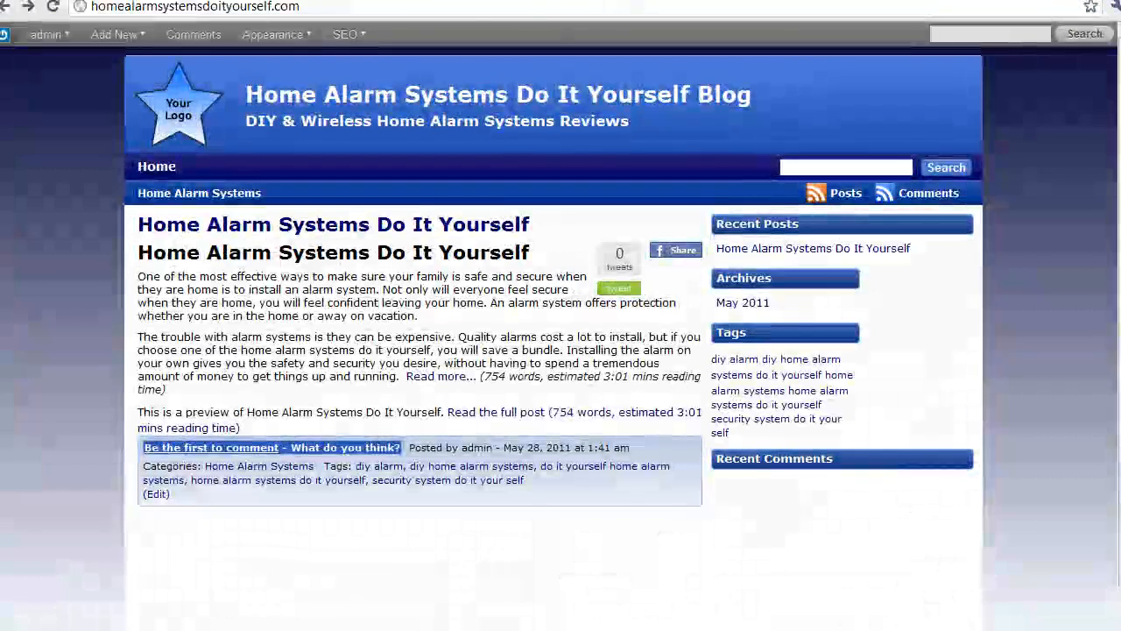
click(54, 8)
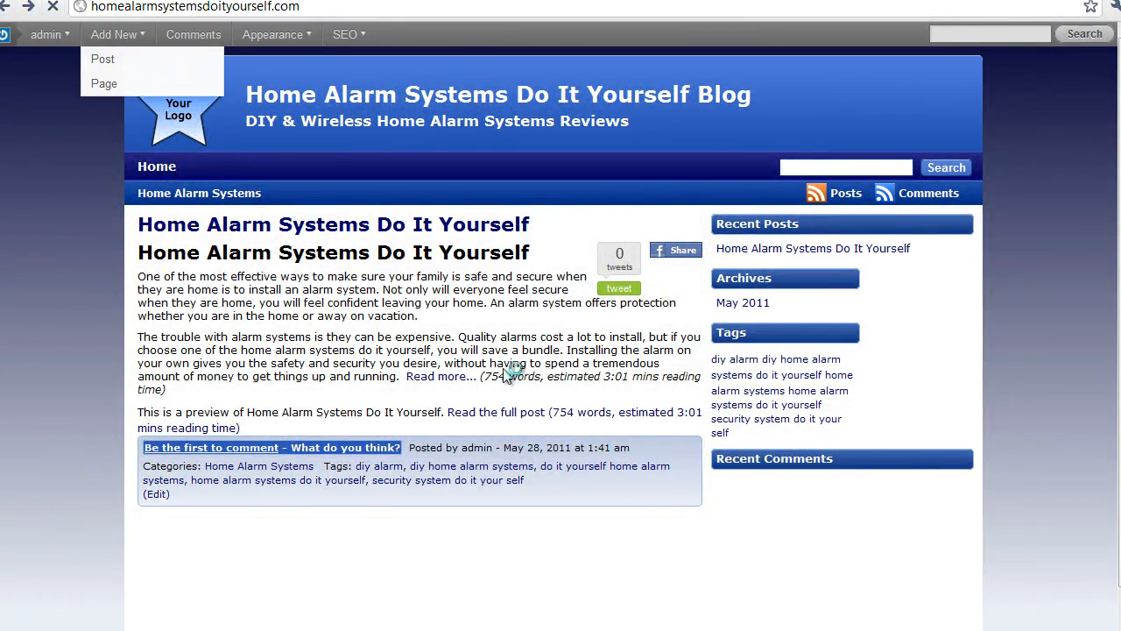